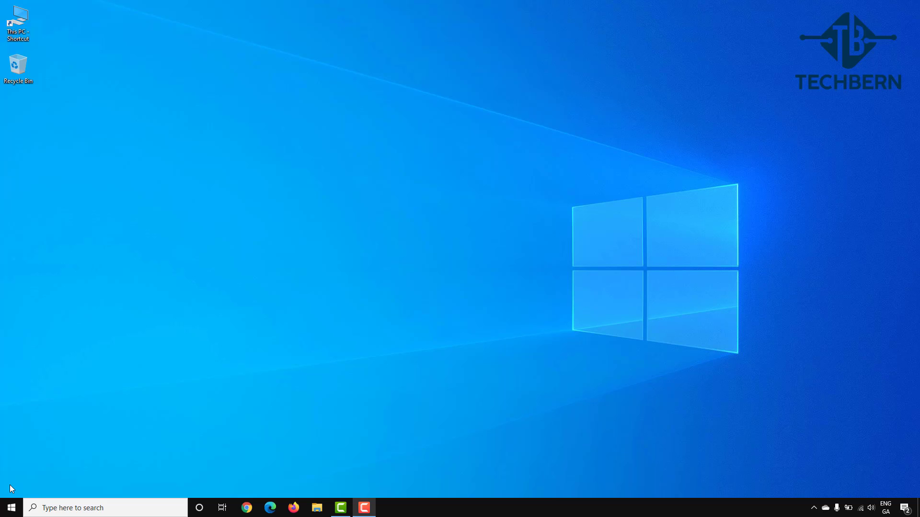
# Open Control Panel Power Options from Settings > System > Power & sleep's Additional power settings
pyautogui.click(11, 508)
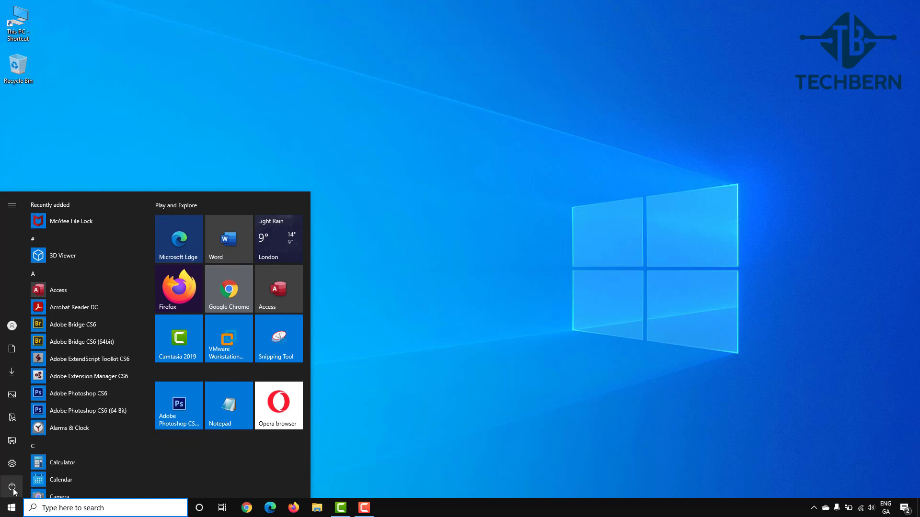
pyautogui.click(16, 464)
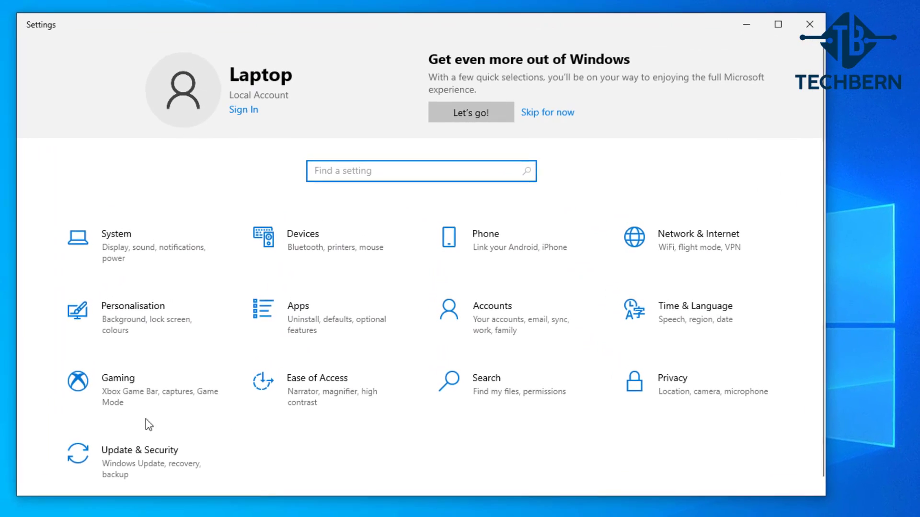
pyautogui.click(191, 253)
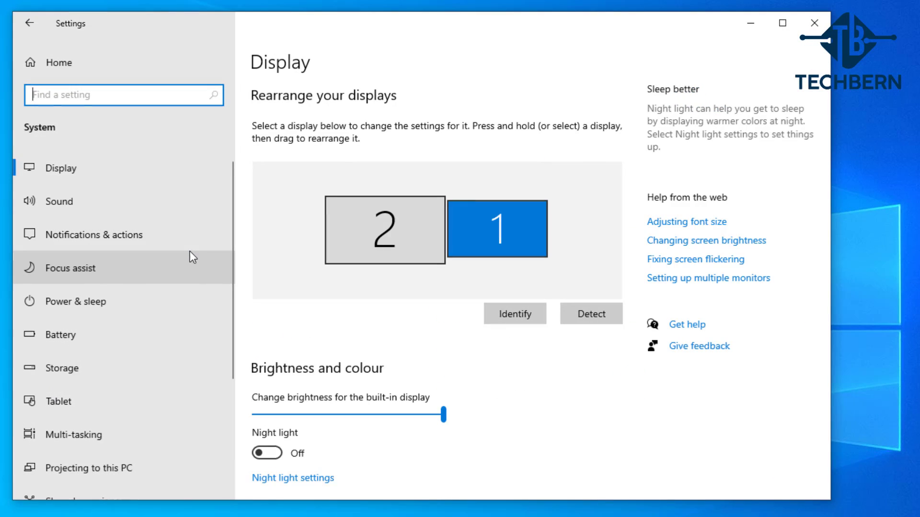
pyautogui.click(161, 297)
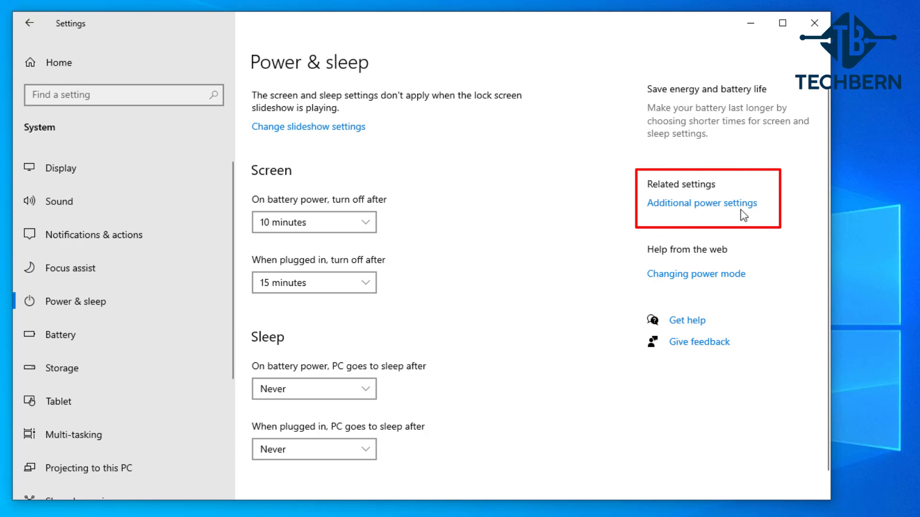
pyautogui.click(756, 206)
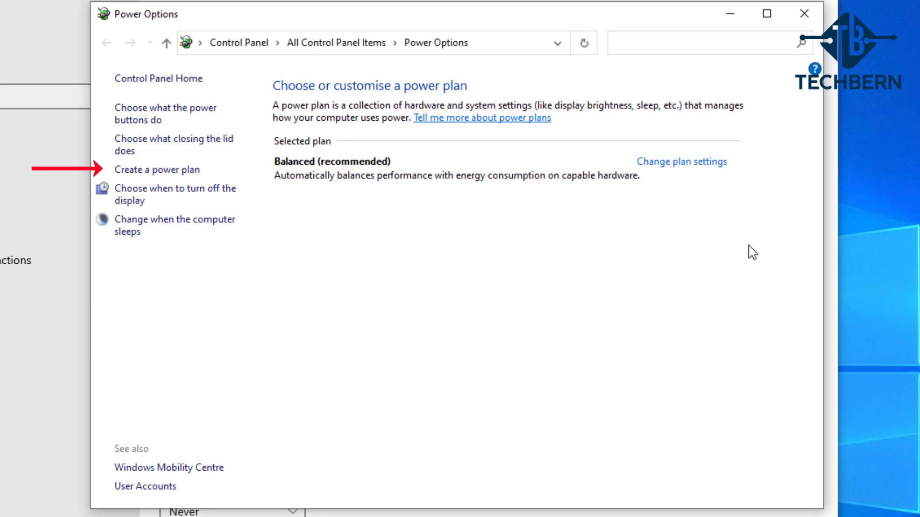
# Create a power plan named 'High Performance' from the High performance template, keeping default timings
pyautogui.click(188, 171)
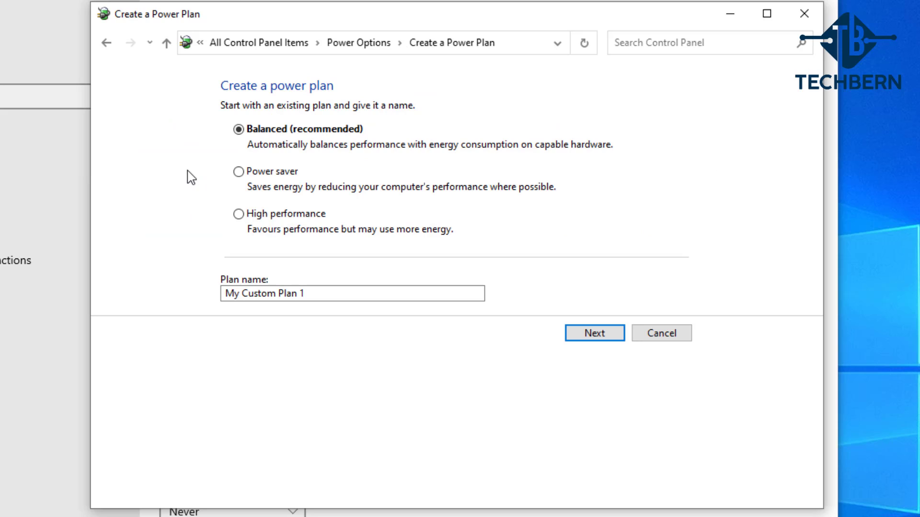
pyautogui.click(238, 214)
pyautogui.click(314, 293)
pyautogui.hotkey('ctrl', 'a')
pyautogui.write('High ')
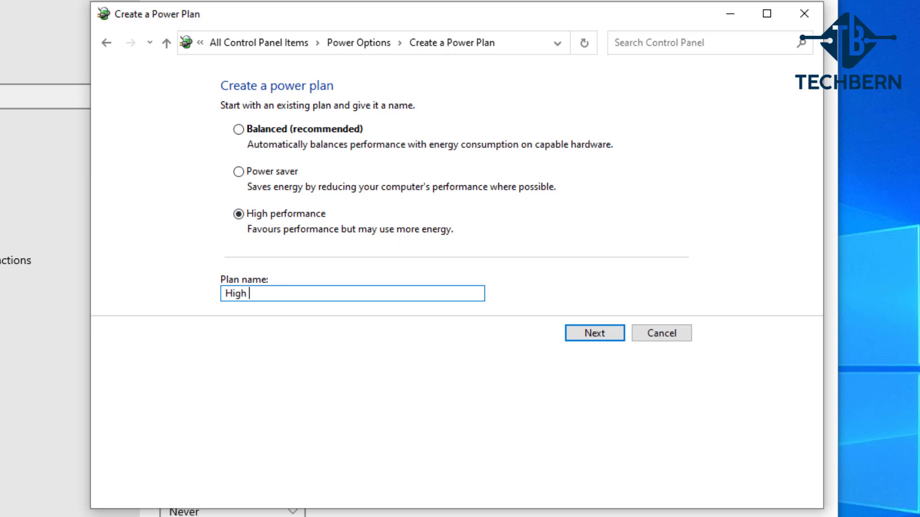
pyautogui.write('Performance')
pyautogui.click(605, 334)
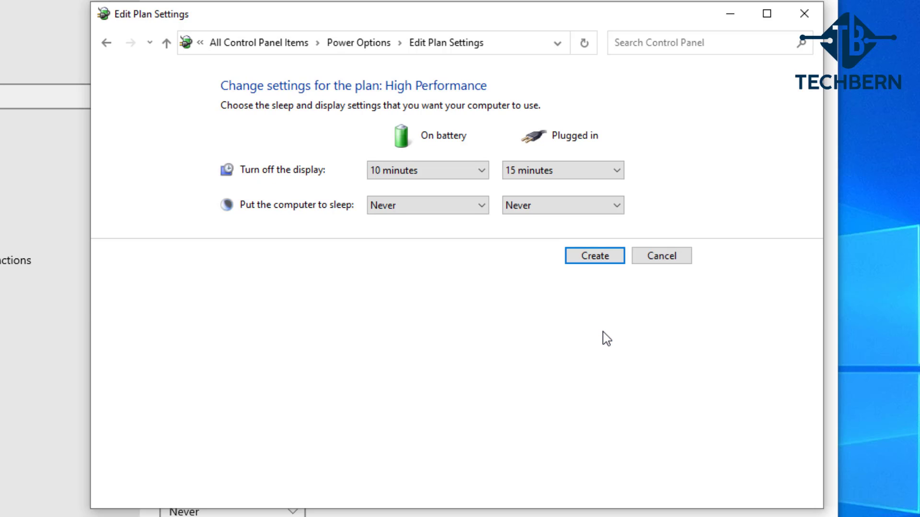
pyautogui.click(614, 258)
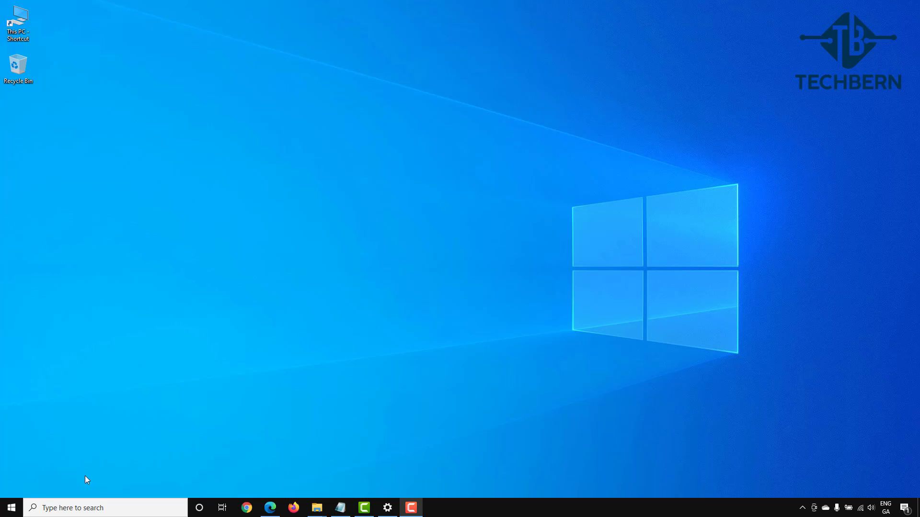
# Disable Canon IJ Network Scanner Selector EX on Task Manager's Start-up tab
pyautogui.rightClick(484, 506)
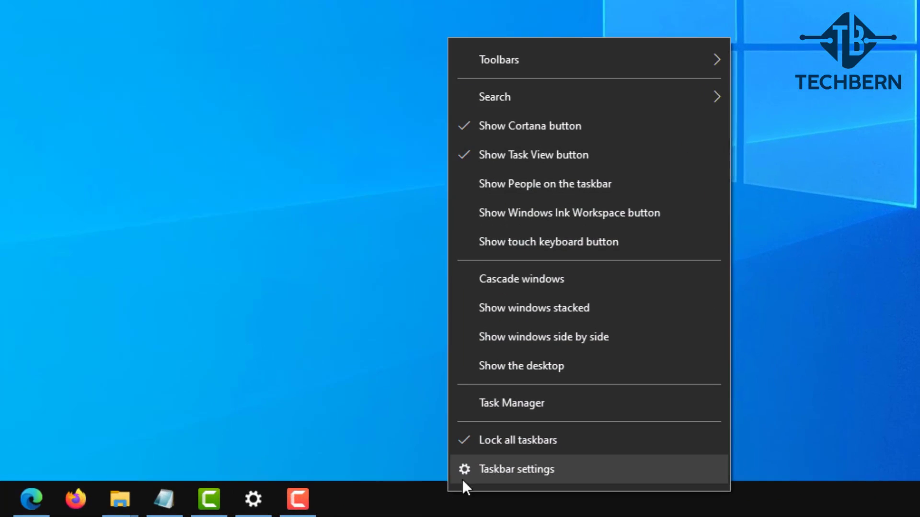
pyautogui.click(522, 461)
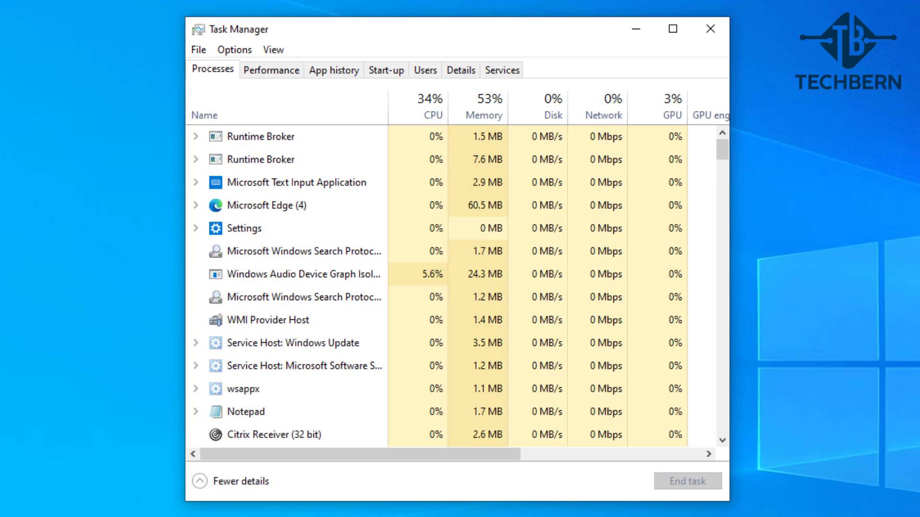
pyautogui.click(386, 72)
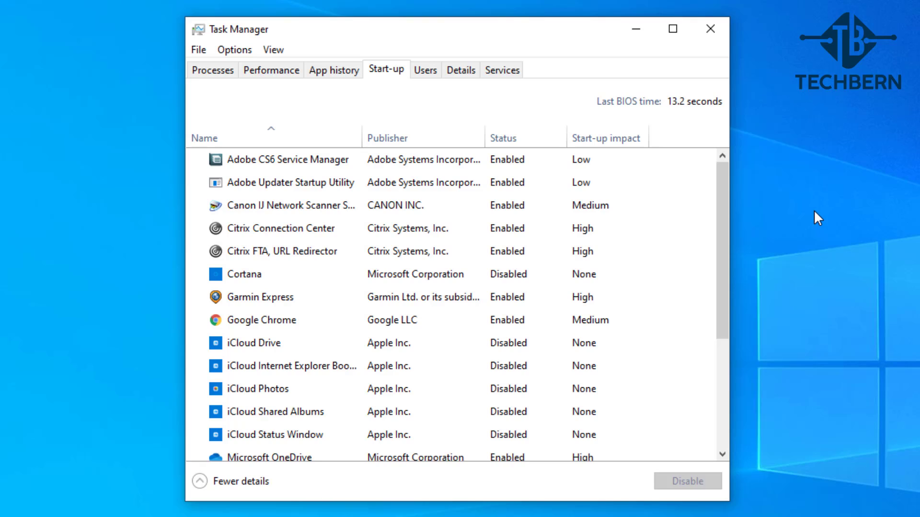
pyautogui.click(538, 204)
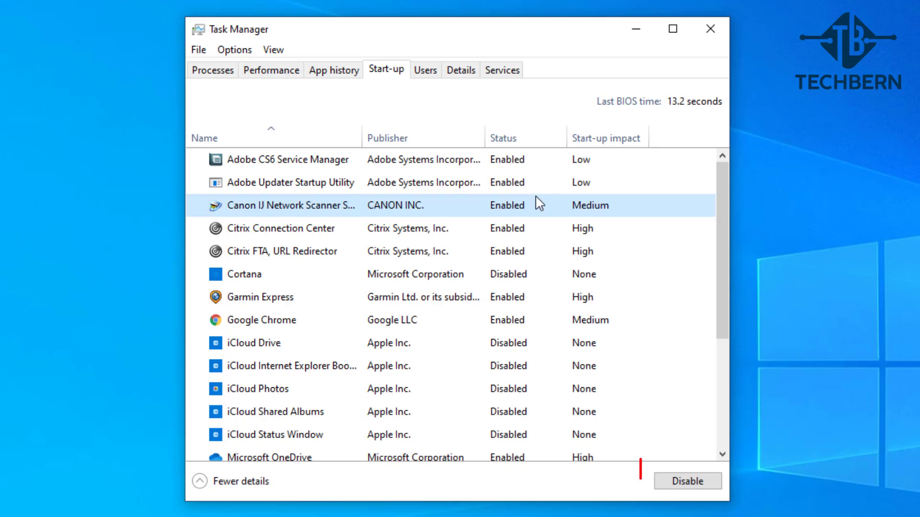
pyautogui.click(669, 479)
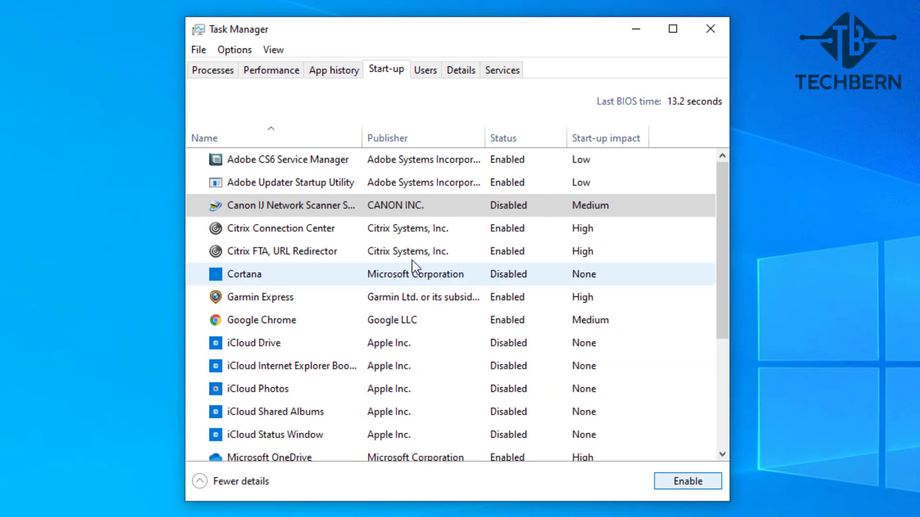
# Open Client Server Runtime Process's file location to confirm csrss.exe in System32, then close it
pyautogui.click(231, 72)
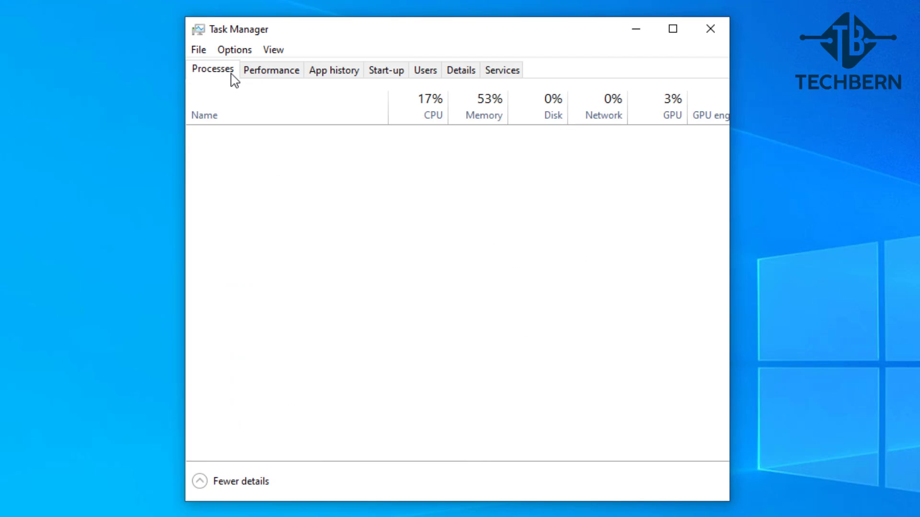
pyautogui.click(310, 349)
pyautogui.rightClick(311, 352)
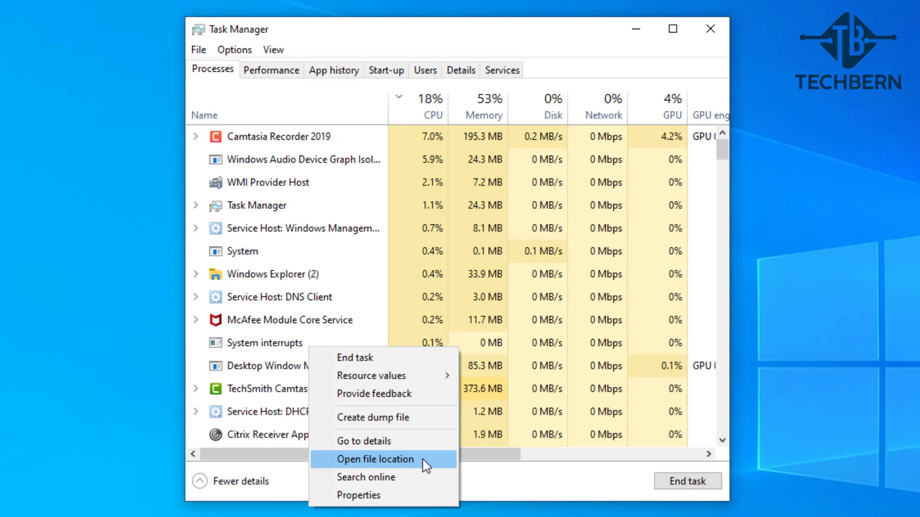
pyautogui.click(425, 464)
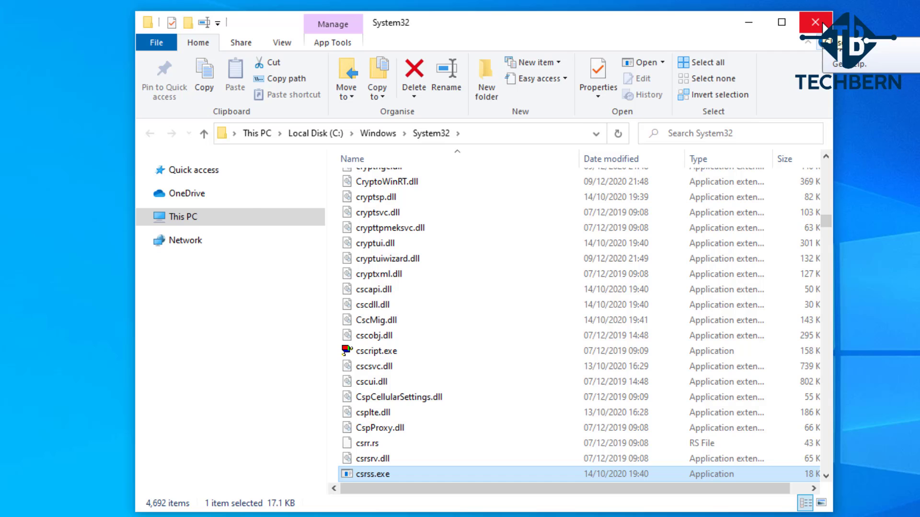
pyautogui.click(823, 27)
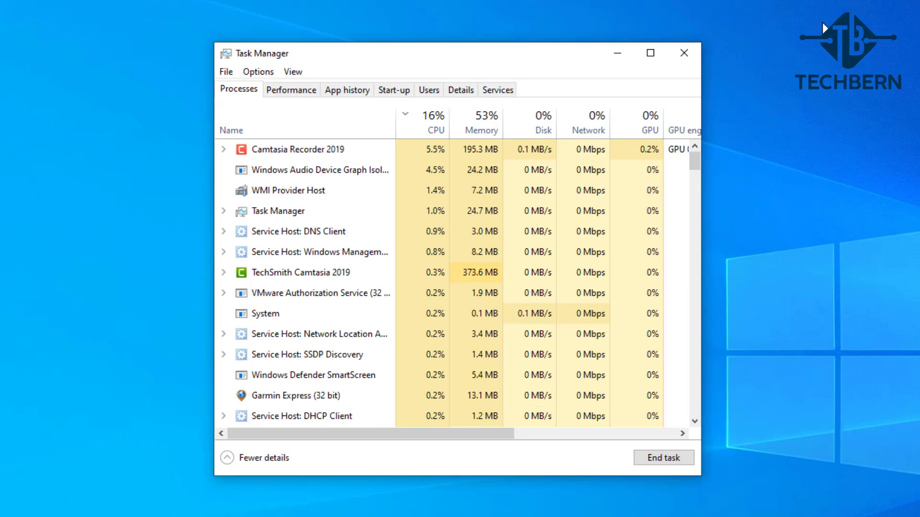
# Open Garmin Express (32 bit)'s file location, showing express.exe, then close the folder
pyautogui.click(378, 295)
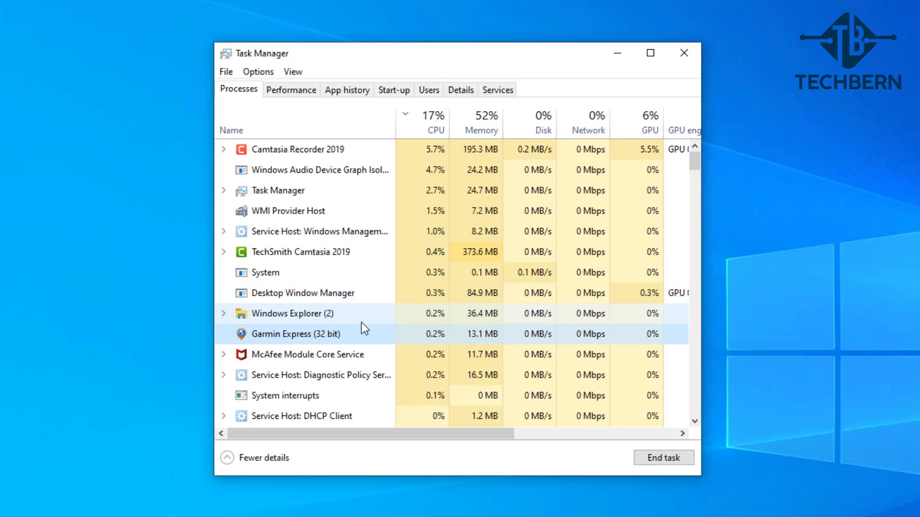
pyautogui.rightClick(359, 341)
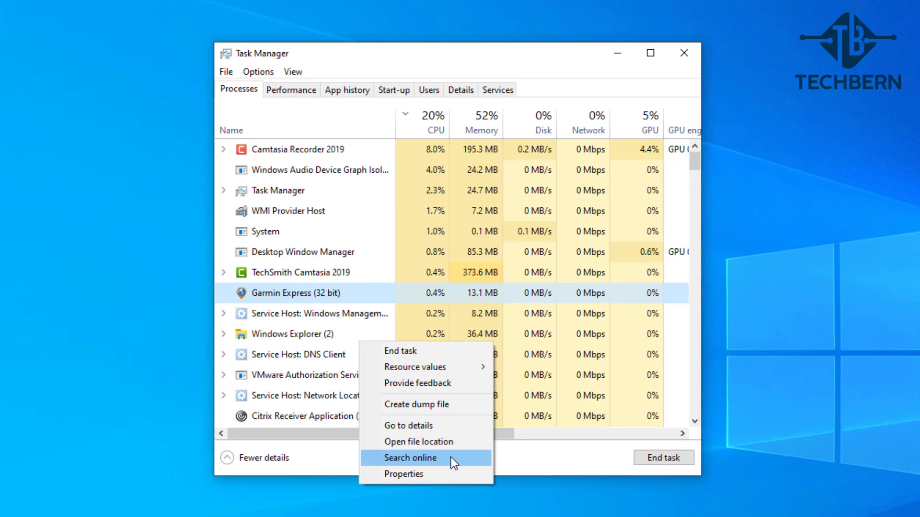
pyautogui.click(454, 443)
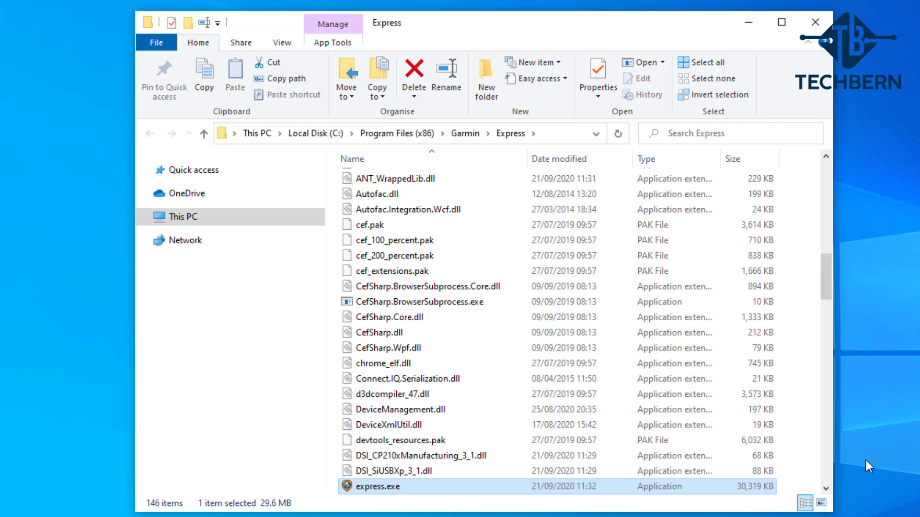
pyautogui.click(813, 24)
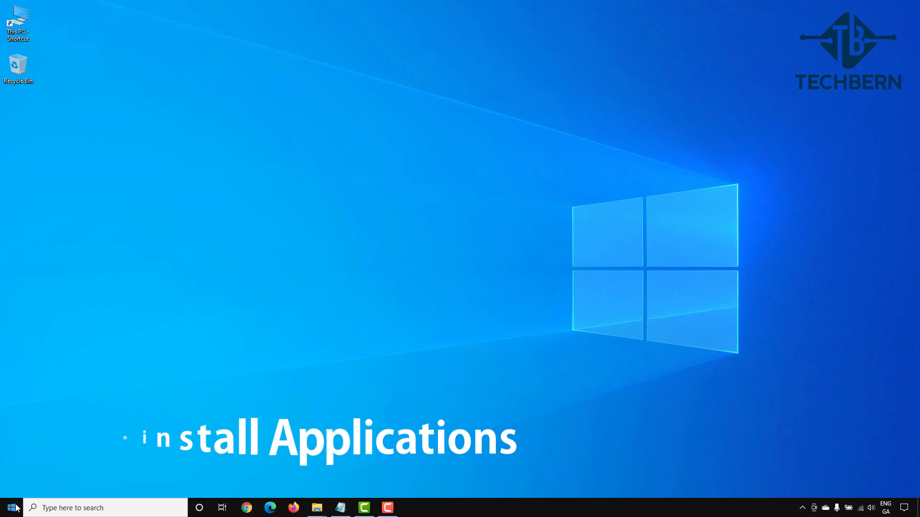
# In Settings' Apps & features, scroll to Recuva 1.53 and expand it to show Uninstall
pyautogui.click(11, 508)
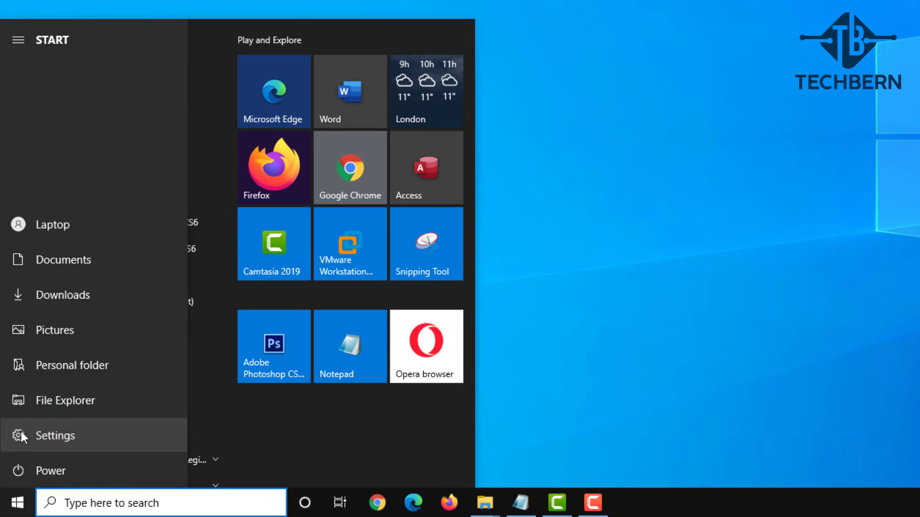
pyautogui.click(19, 439)
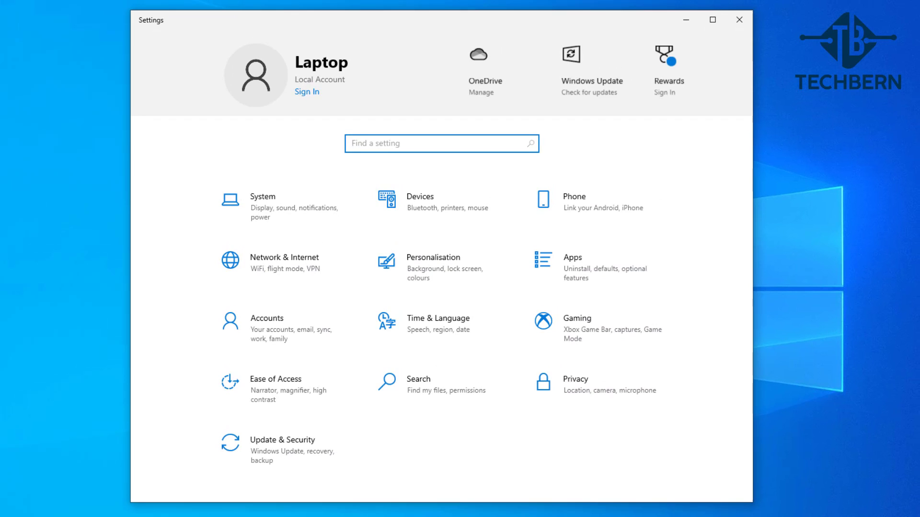
pyautogui.click(573, 271)
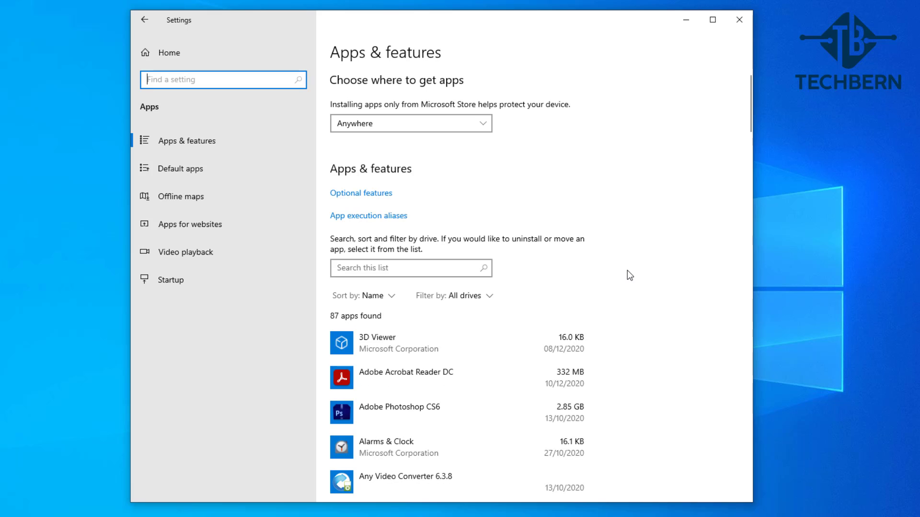
pyautogui.scroll(-8, 628, 271)
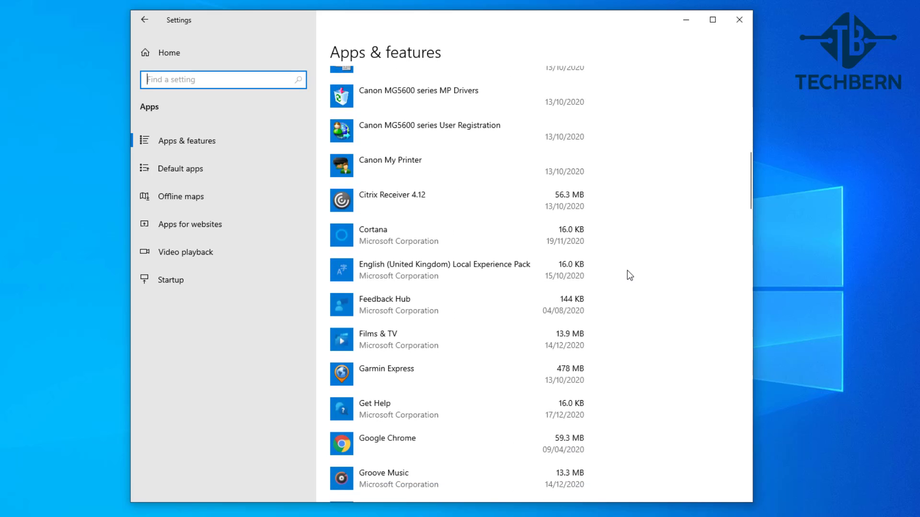
pyautogui.scroll(-14, 627, 271)
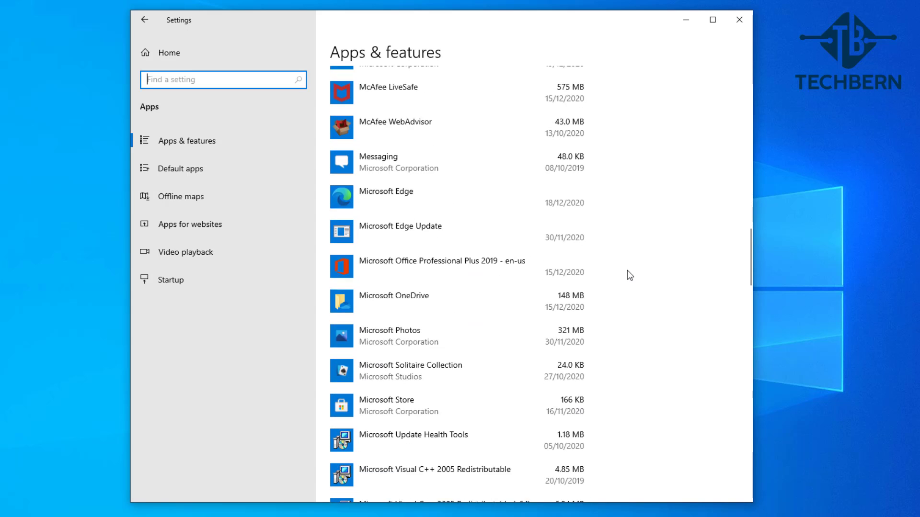
pyautogui.scroll(-15, 629, 271)
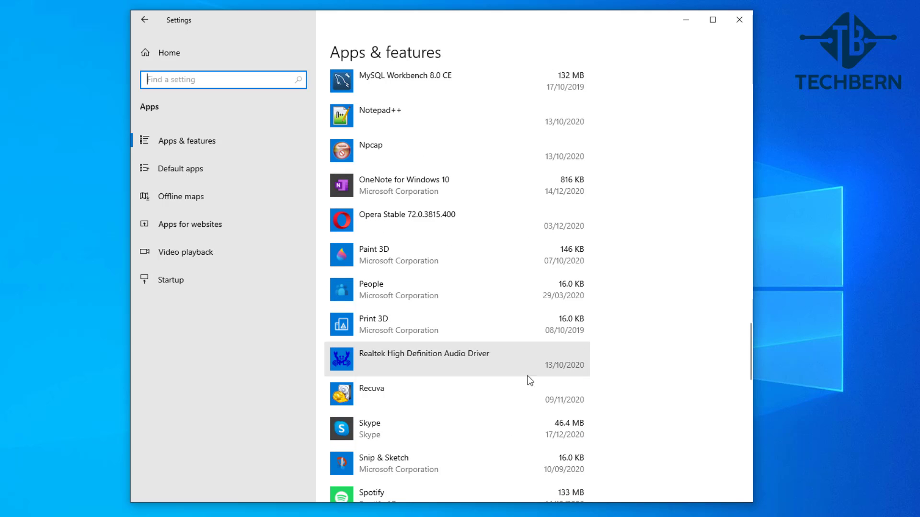
pyautogui.click(514, 387)
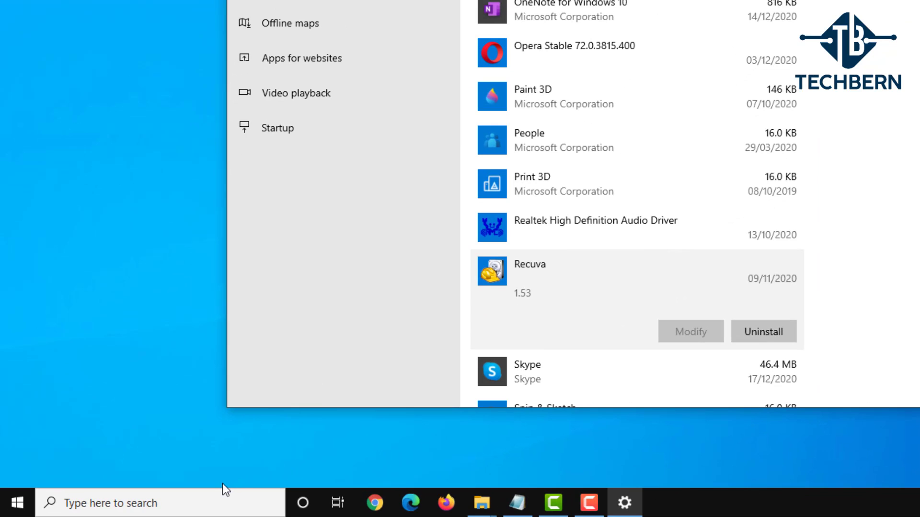
# Open Control Panel's Programs and Features and run Uninstall/Change on Recuva 1.53
pyautogui.click(205, 502)
pyautogui.write('co')
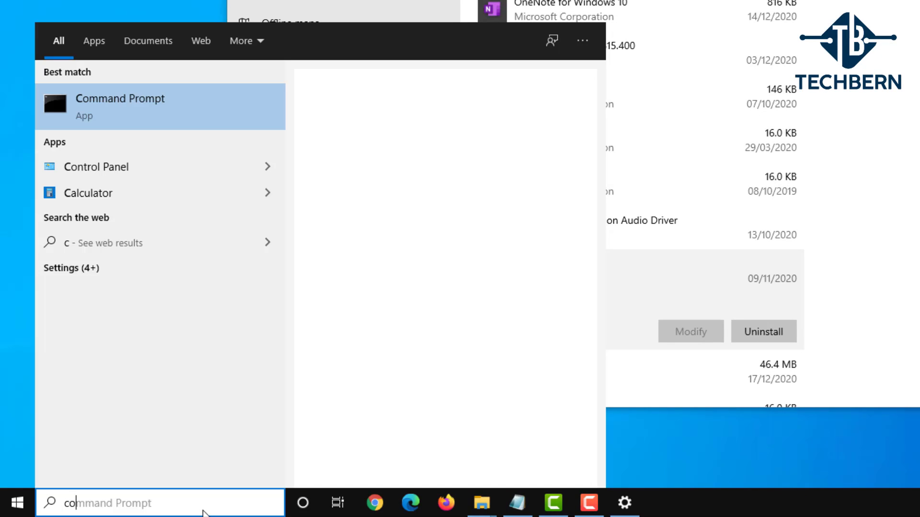
pyautogui.write('ntrol panel')
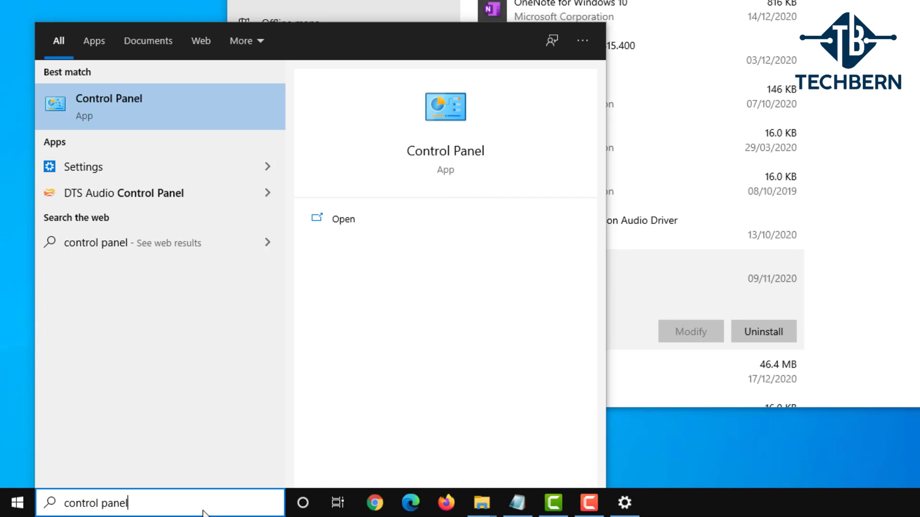
pyautogui.press('Return')
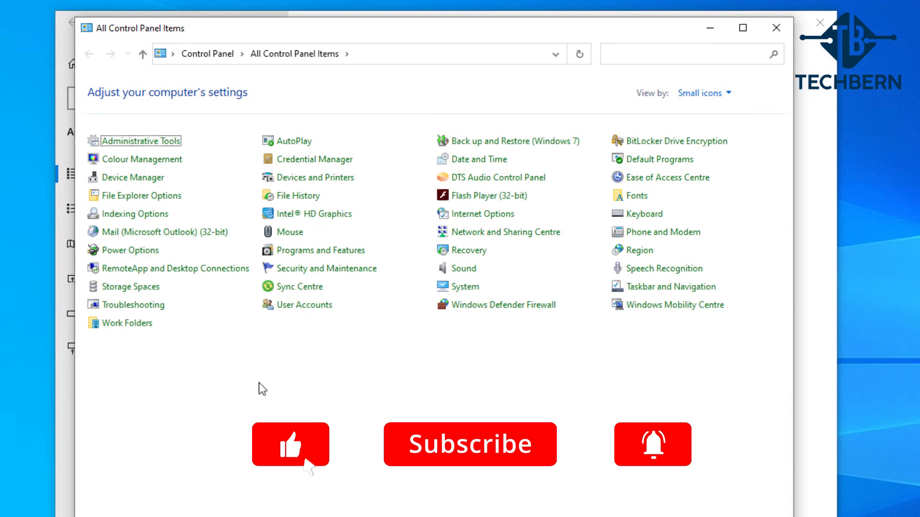
pyautogui.click(325, 254)
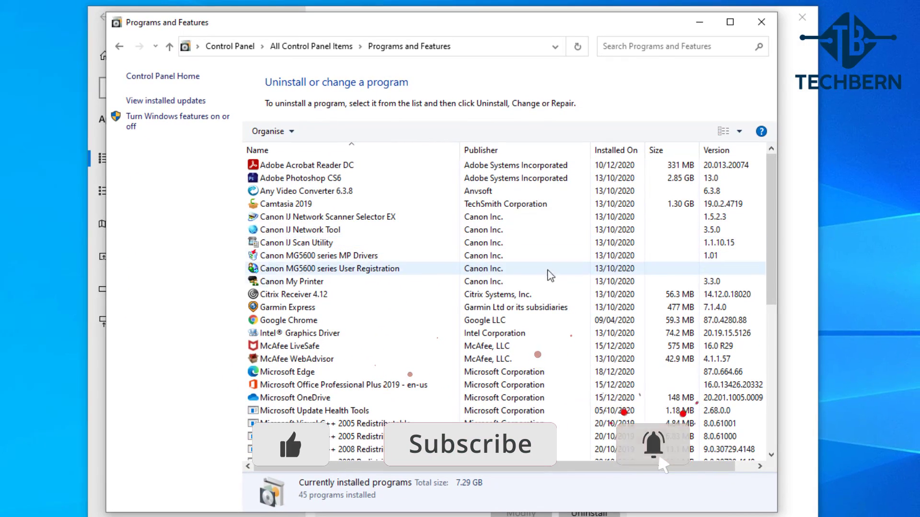
pyautogui.scroll(-6, 619, 287)
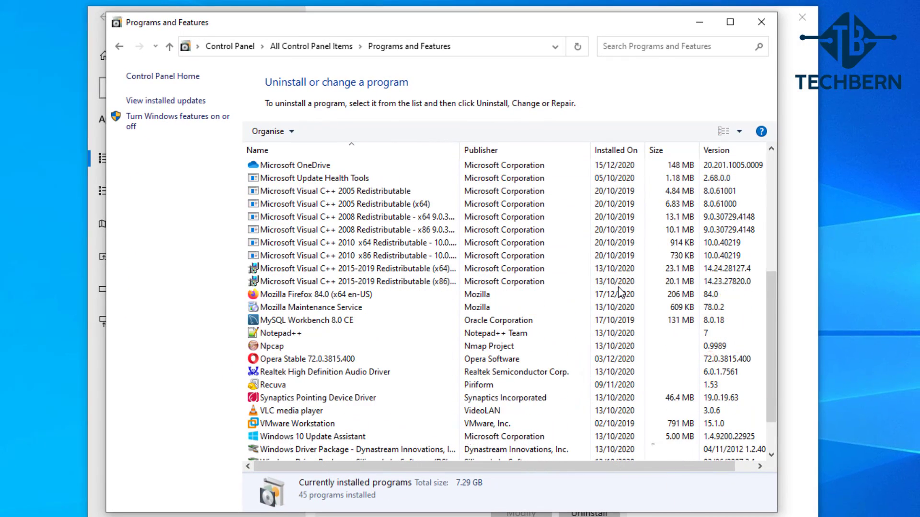
pyautogui.click(445, 385)
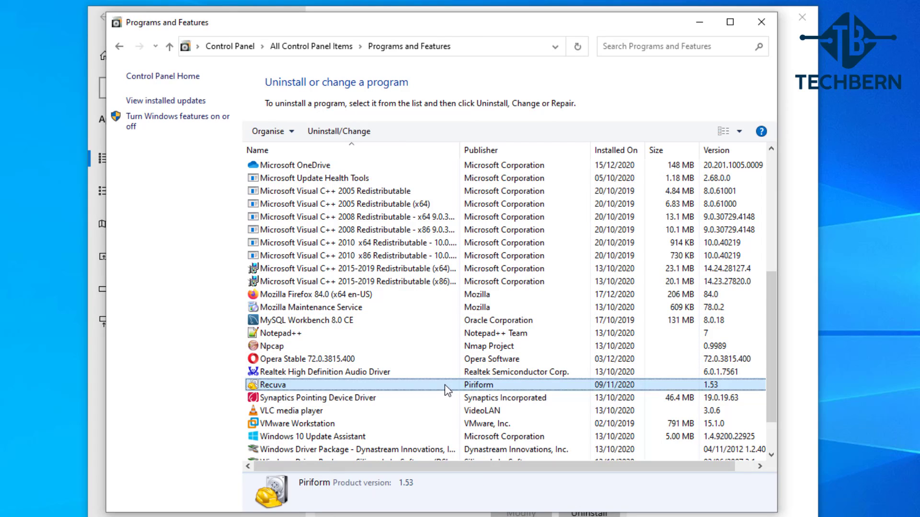
pyautogui.click(372, 131)
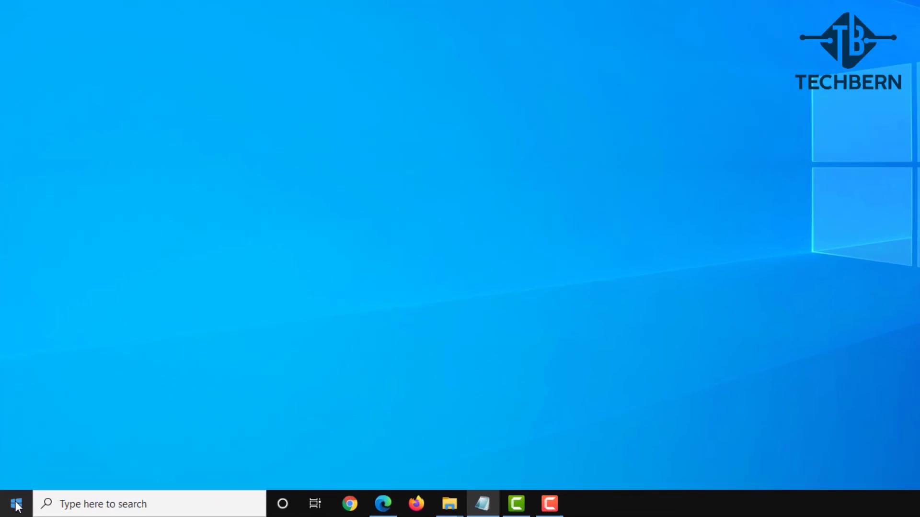
# Open Windows Settings from the Start menu and go to the System section
pyautogui.click(11, 508)
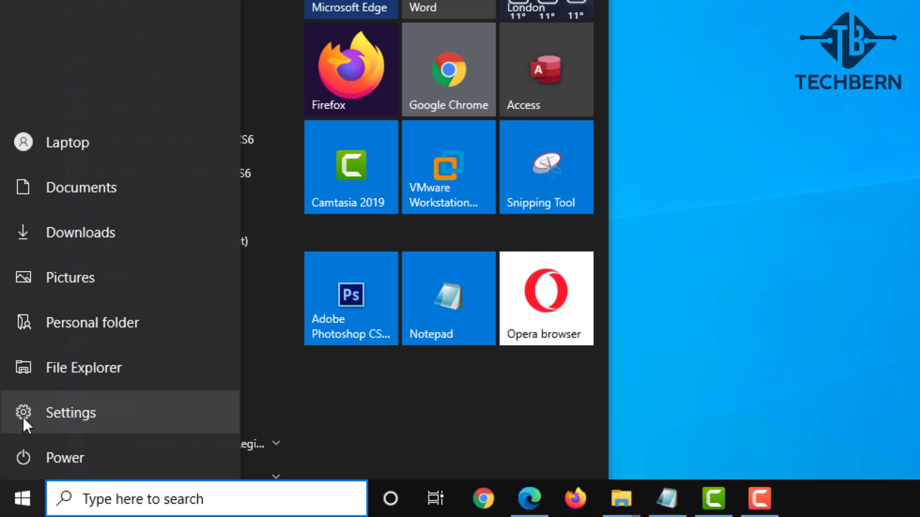
pyautogui.click(24, 413)
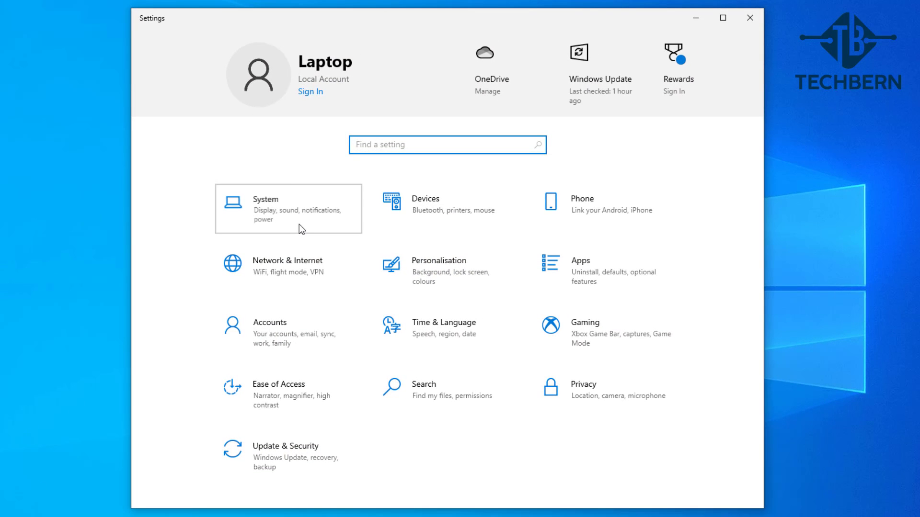
pyautogui.click(298, 225)
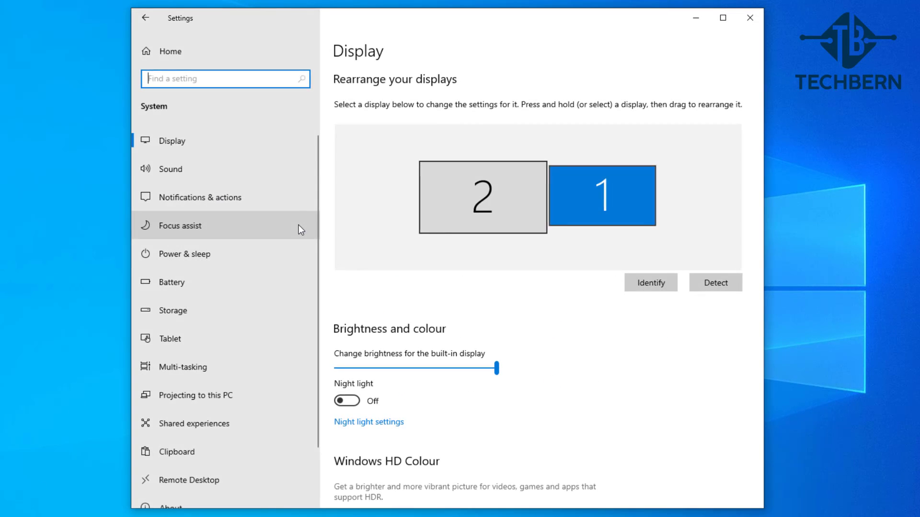
# Switch the Google Chrome and Garmin Express toggles Off on the Notifications & actions page
pyautogui.click(273, 197)
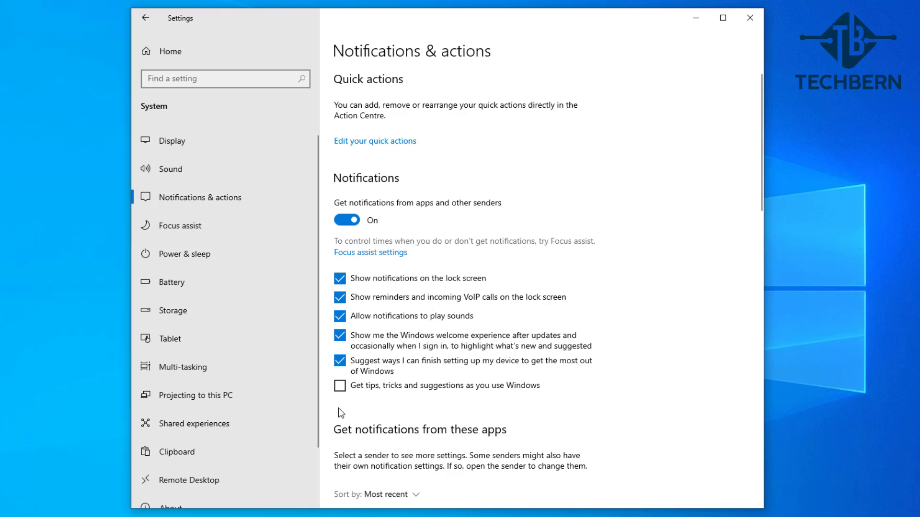
pyautogui.scroll(-8, 339, 411)
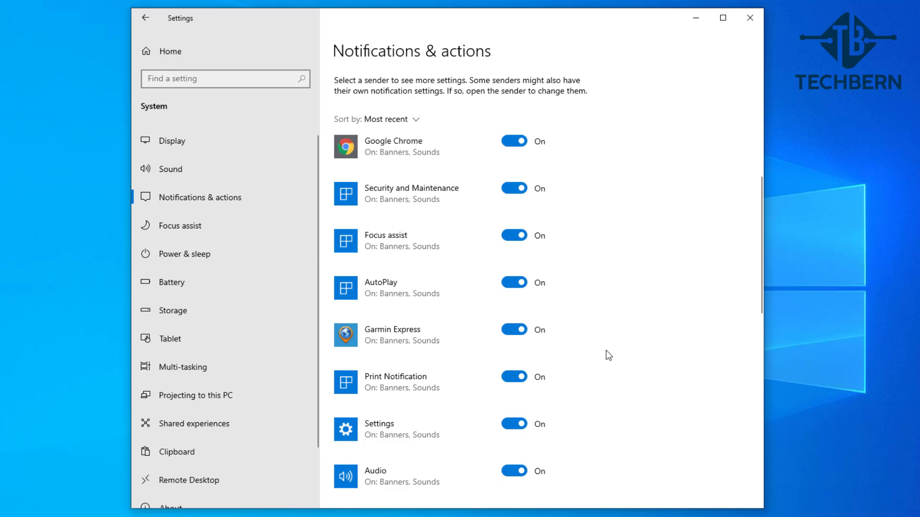
pyautogui.click(516, 143)
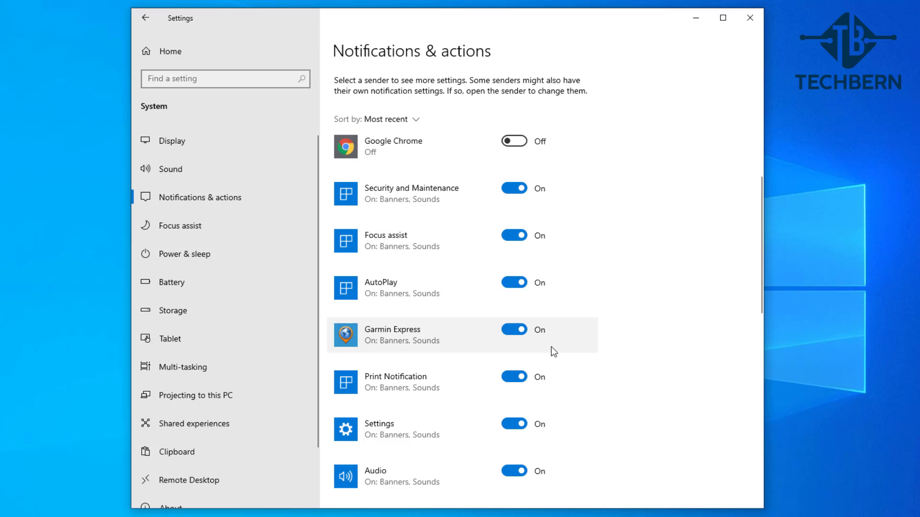
pyautogui.click(511, 332)
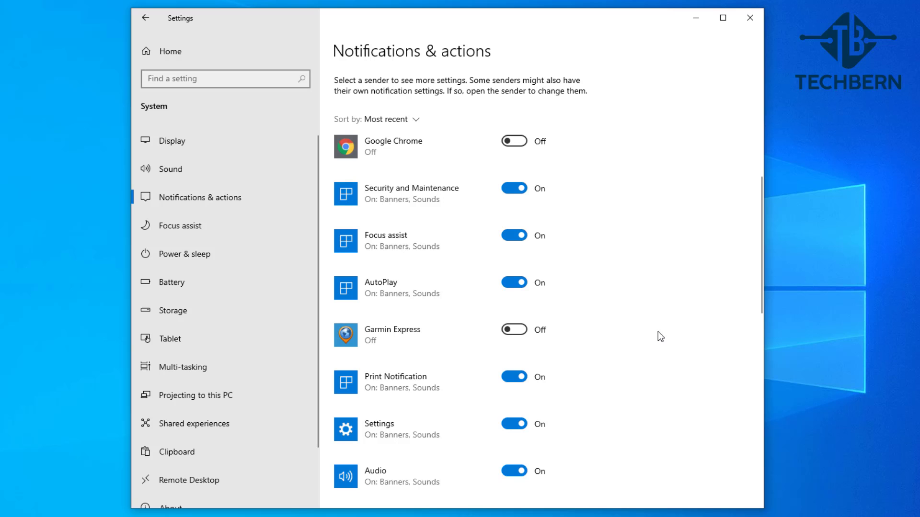
# Turn off notifications from all apps and senders, and untick welcome experience and setup suggestions
pyautogui.scroll(5, 658, 331)
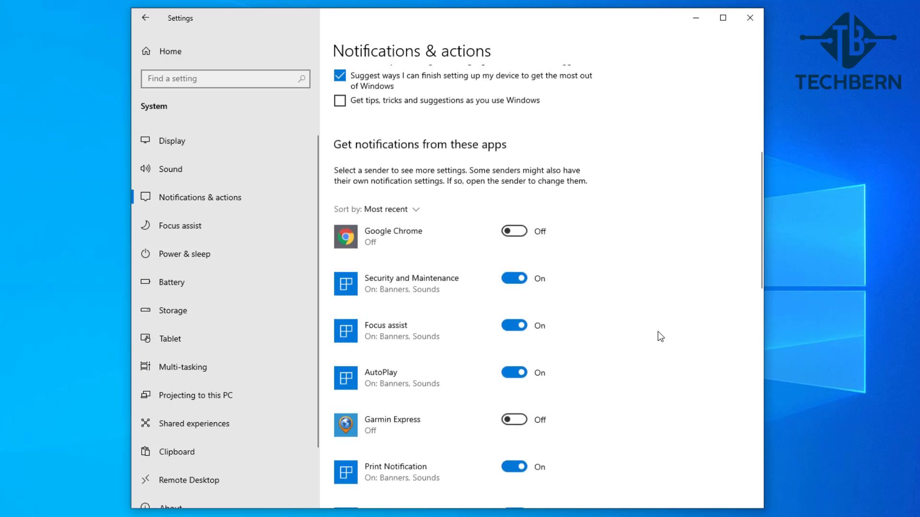
pyautogui.scroll(1, 657, 331)
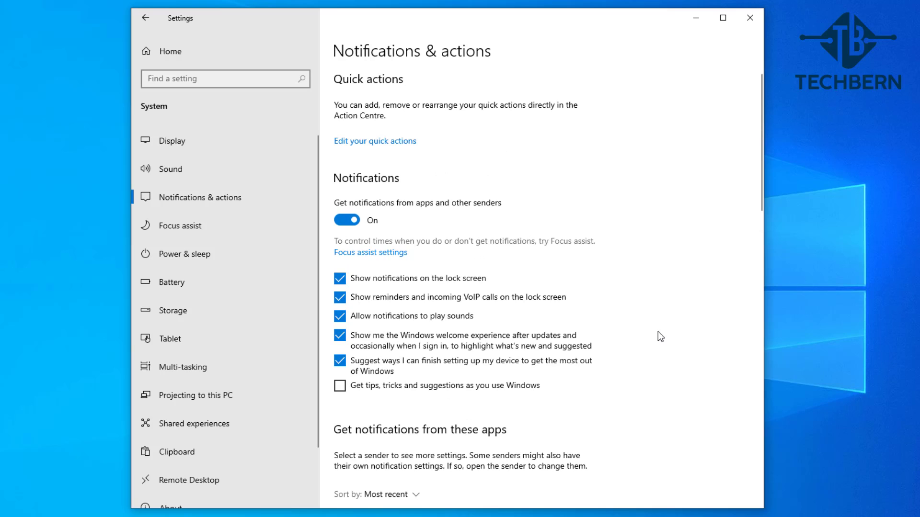
pyautogui.click(351, 222)
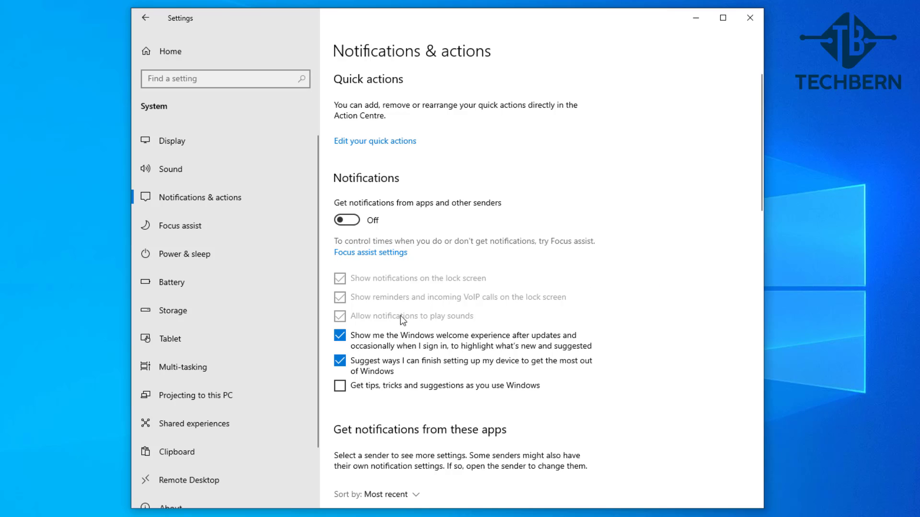
pyautogui.click(341, 337)
pyautogui.click(341, 360)
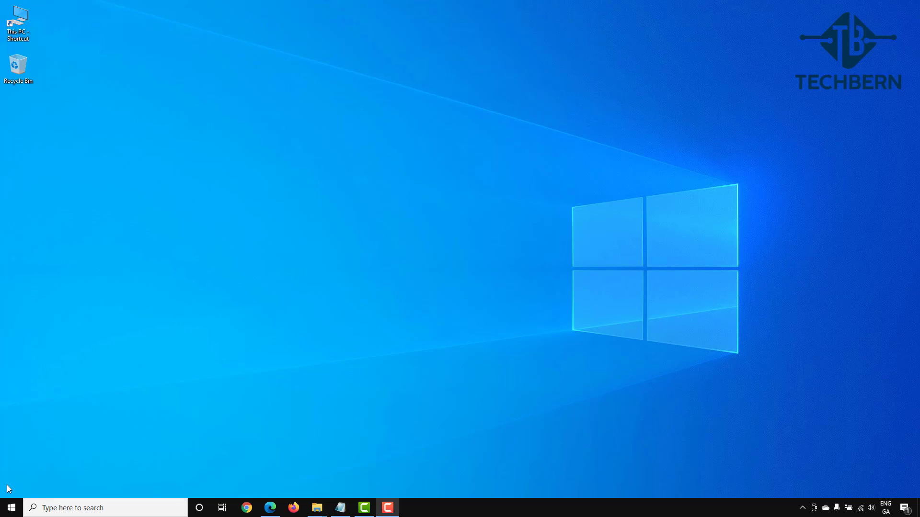
# Launch Event Viewer from search and list the Application log under Windows Logs
pyautogui.click(48, 512)
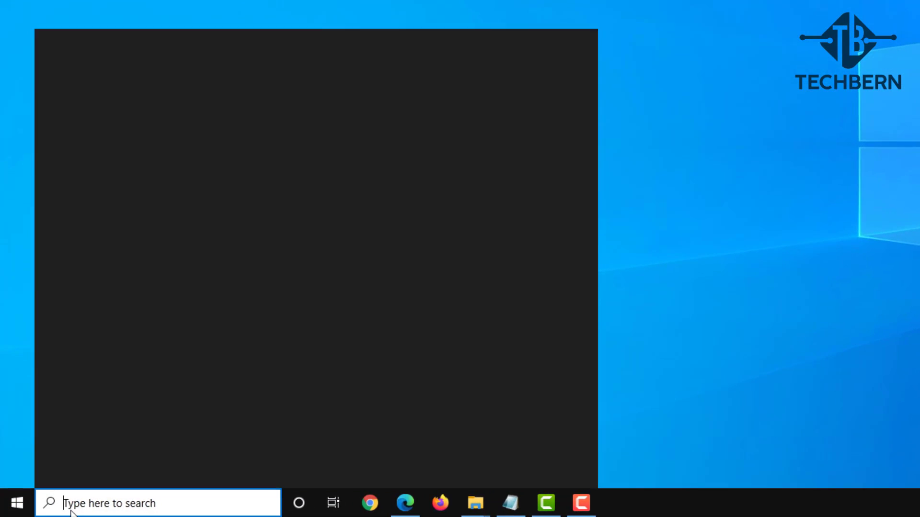
pyautogui.write('event viewer')
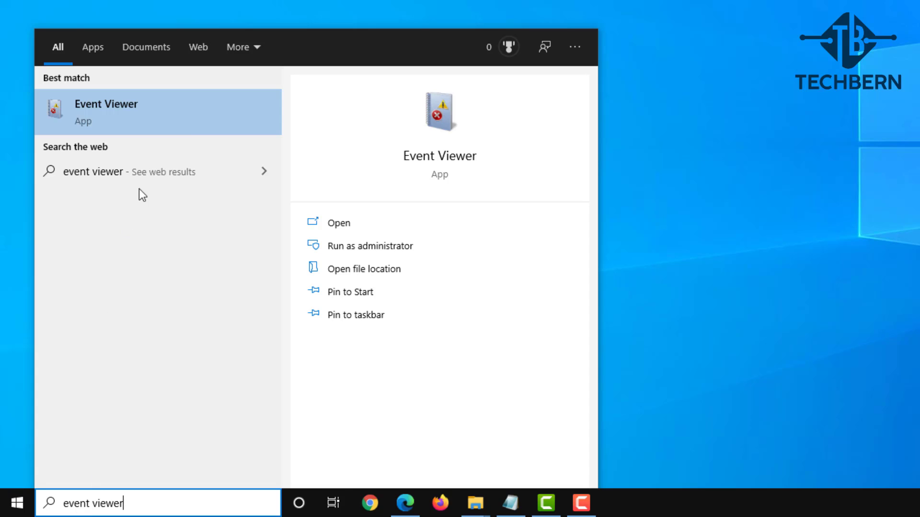
pyautogui.click(173, 113)
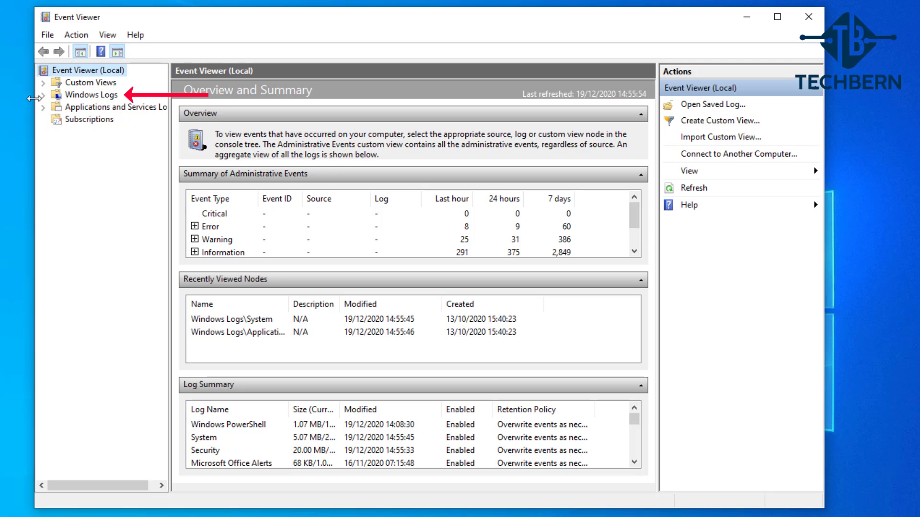
pyautogui.click(43, 95)
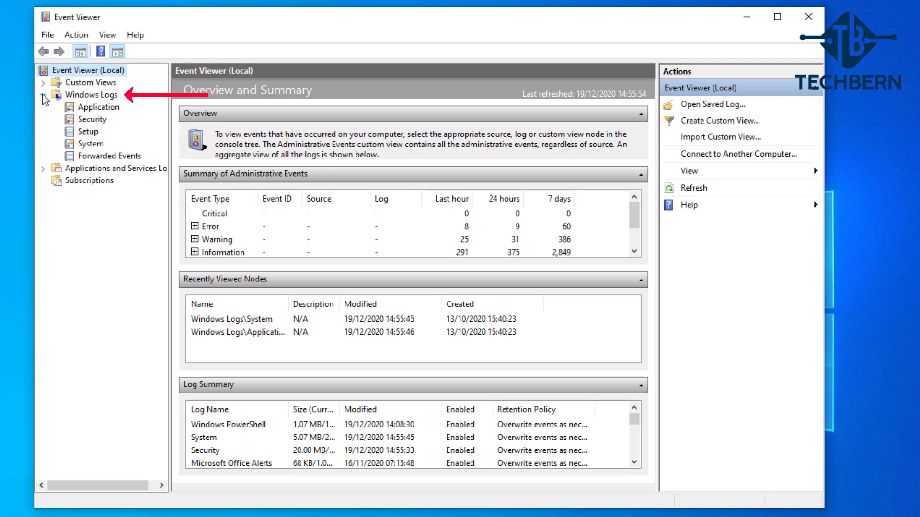
pyautogui.click(83, 113)
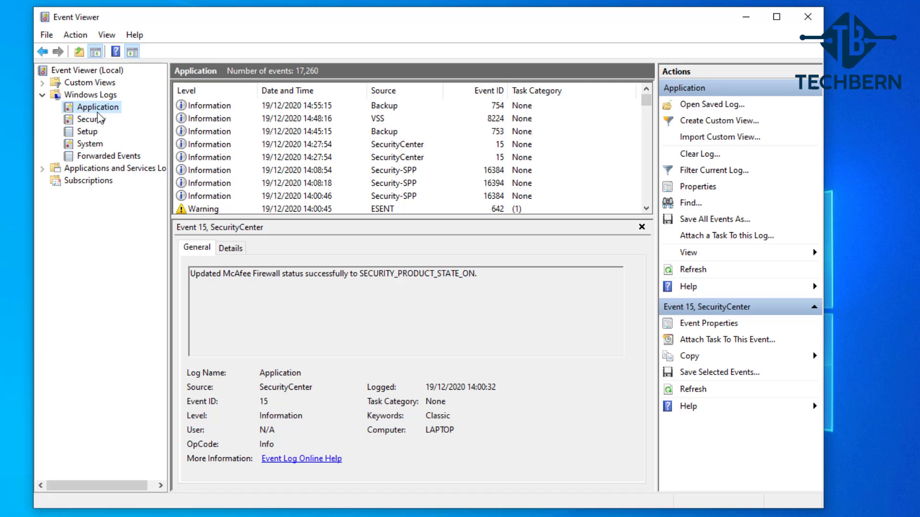
# Filter the Application log to Critical, Error and Warning (4,850 events), then select the System log
pyautogui.click(698, 173)
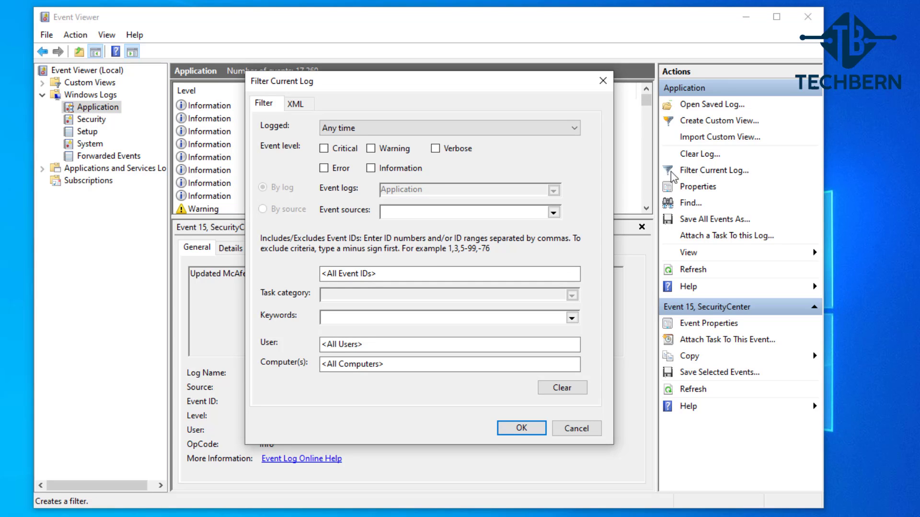
pyautogui.click(341, 172)
pyautogui.click(348, 152)
pyautogui.click(504, 429)
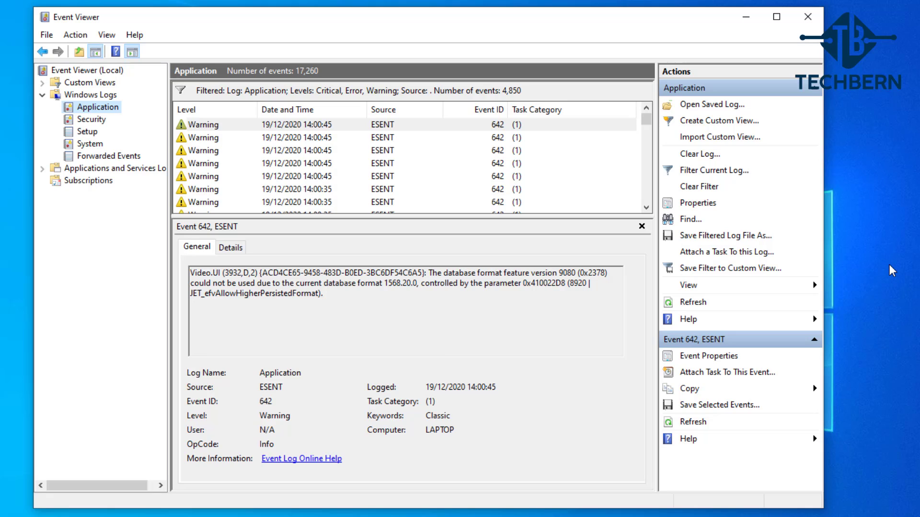
pyautogui.click(90, 144)
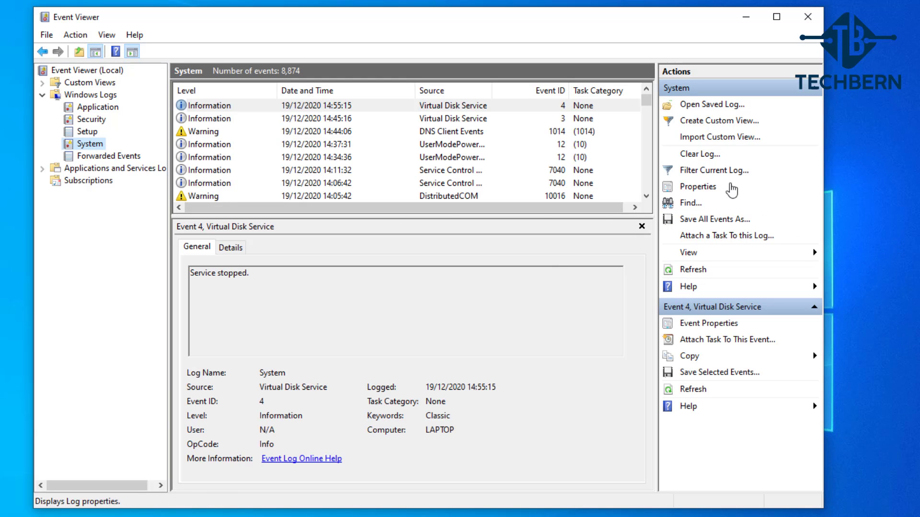
# Filter the System log to Critical, Error and Warning events and select the DistributedCOM 10016 warning
pyautogui.click(670, 171)
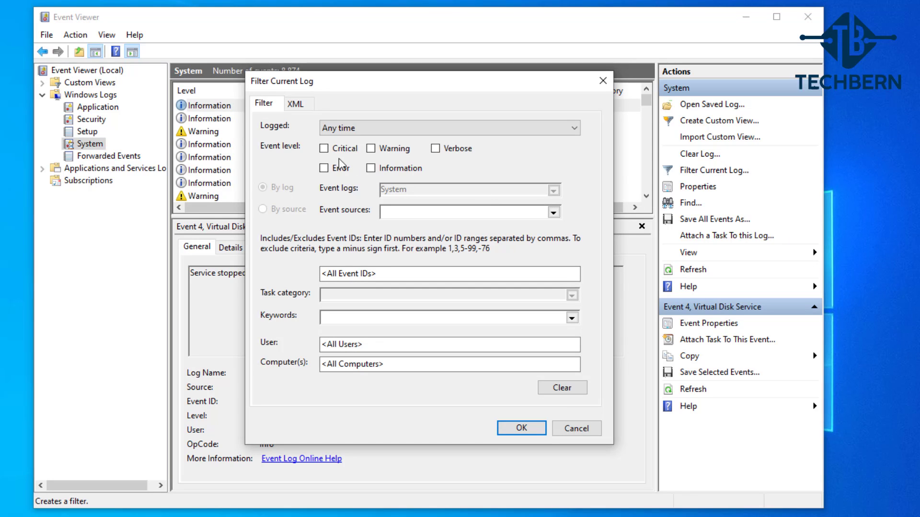
pyautogui.click(329, 171)
pyautogui.click(370, 149)
pyautogui.click(504, 430)
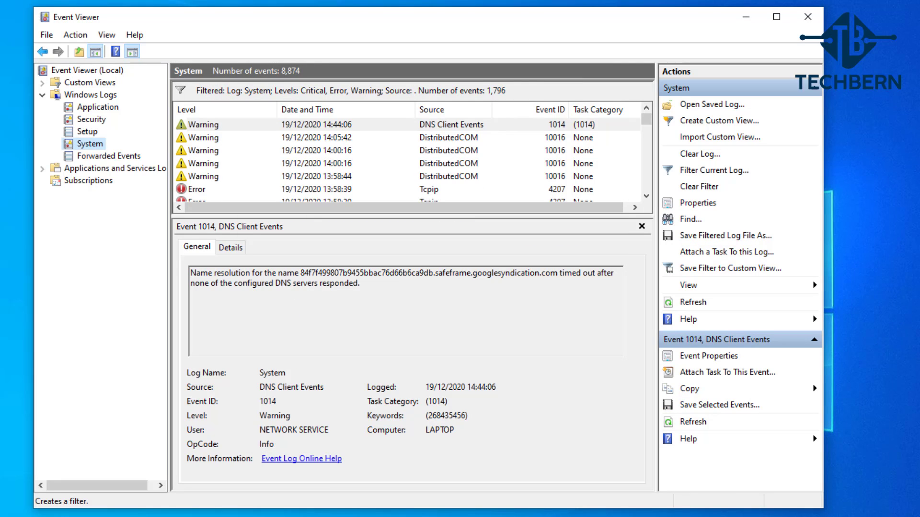
pyautogui.click(370, 139)
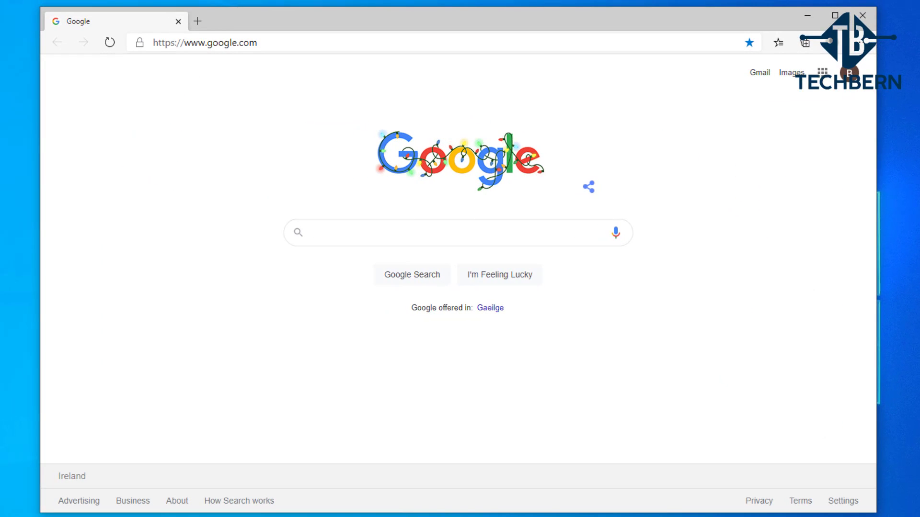
# Search Google for 'event id 10016'
pyautogui.write('event id')
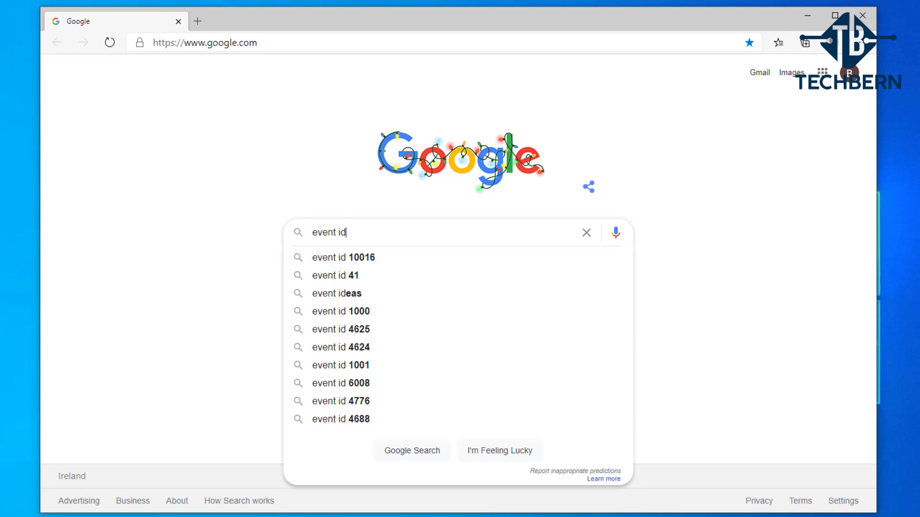
pyautogui.write(' 10016')
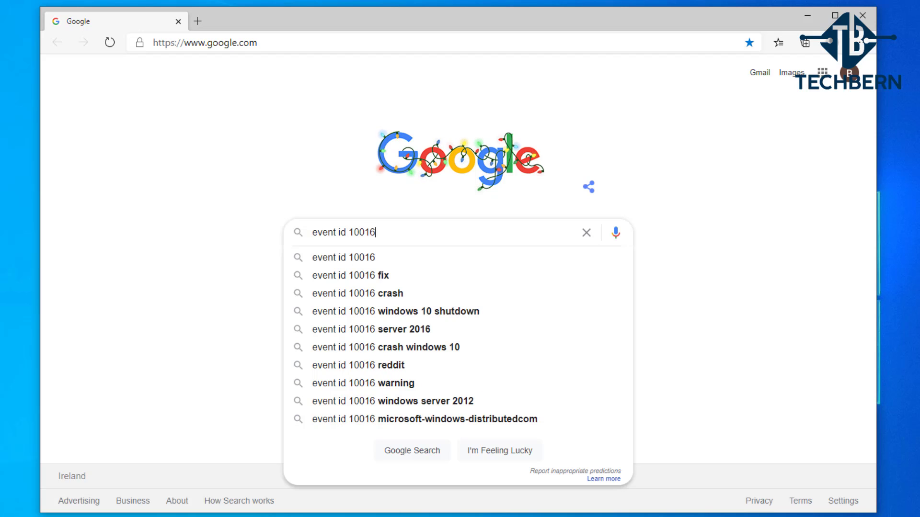
pyautogui.press('Return')
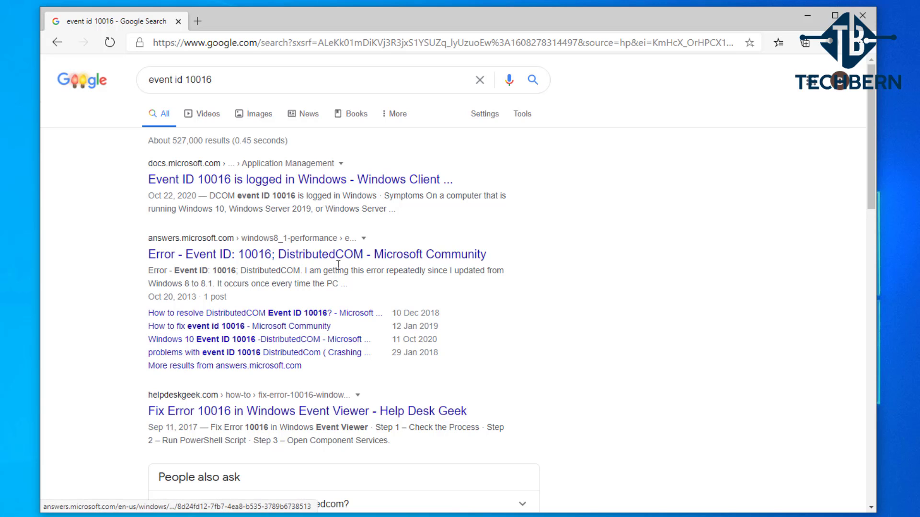
# Read the Microsoft Docs article on DCOM event ID 10016, then return to Event Viewer
pyautogui.click(320, 181)
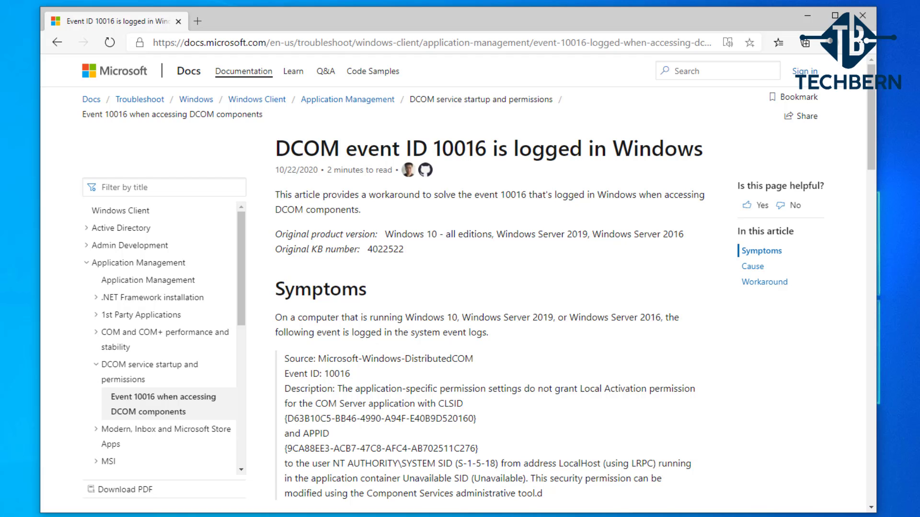
pyautogui.hotkey('alt', 'Tab')
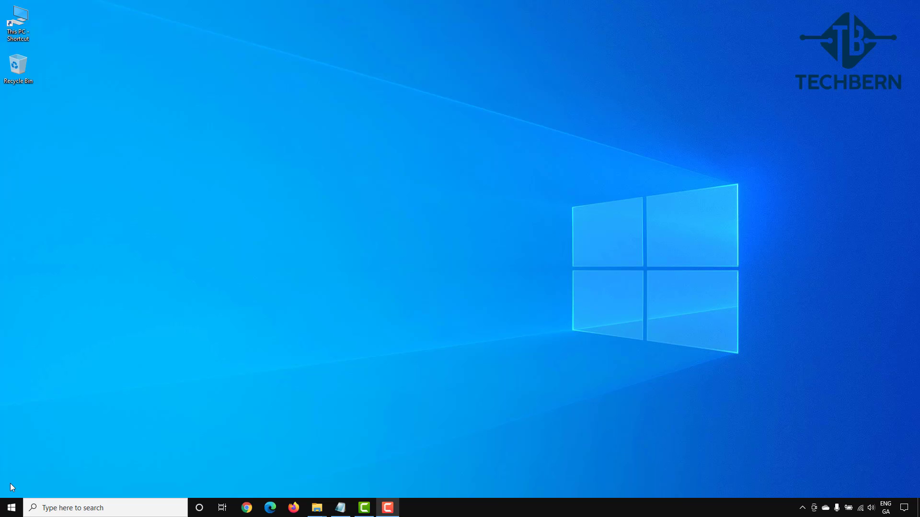
# In Services, set the Background Intelligent Transfer Service startup type to Disabled and apply it
pyautogui.click(55, 509)
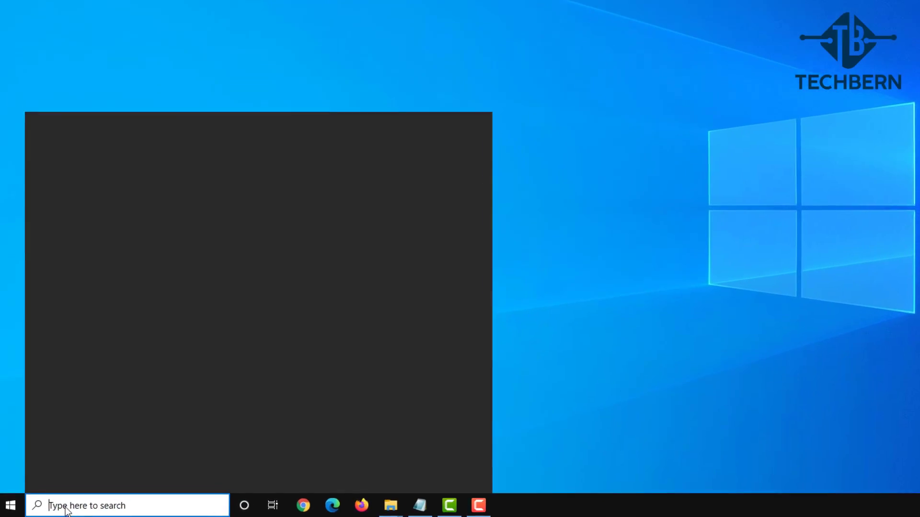
pyautogui.write('services')
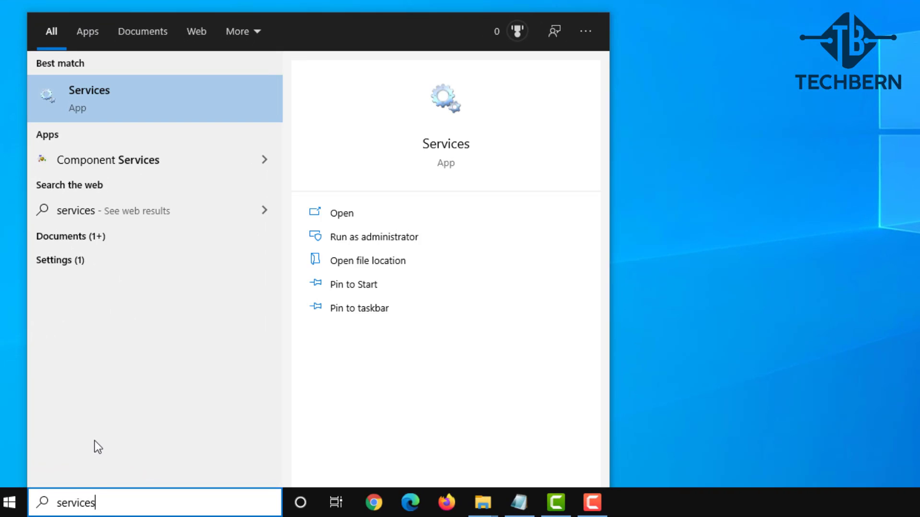
pyautogui.click(197, 95)
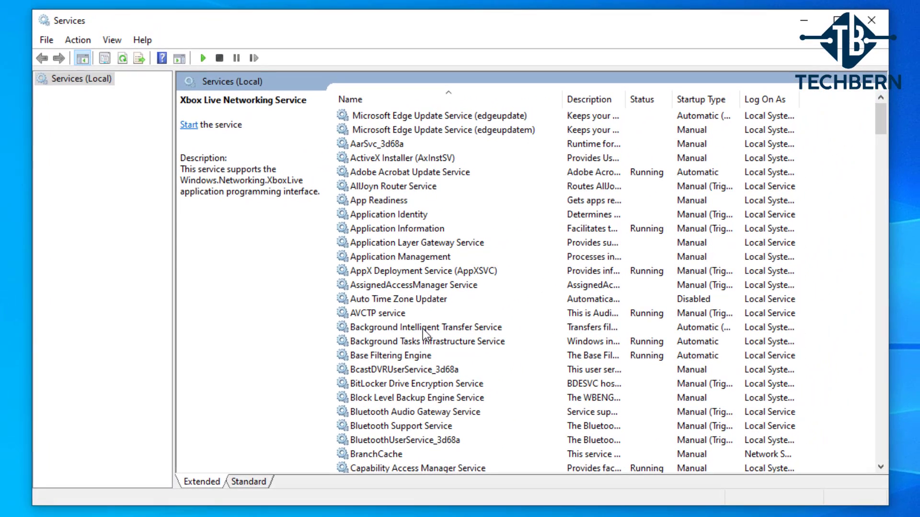
pyautogui.click(423, 329)
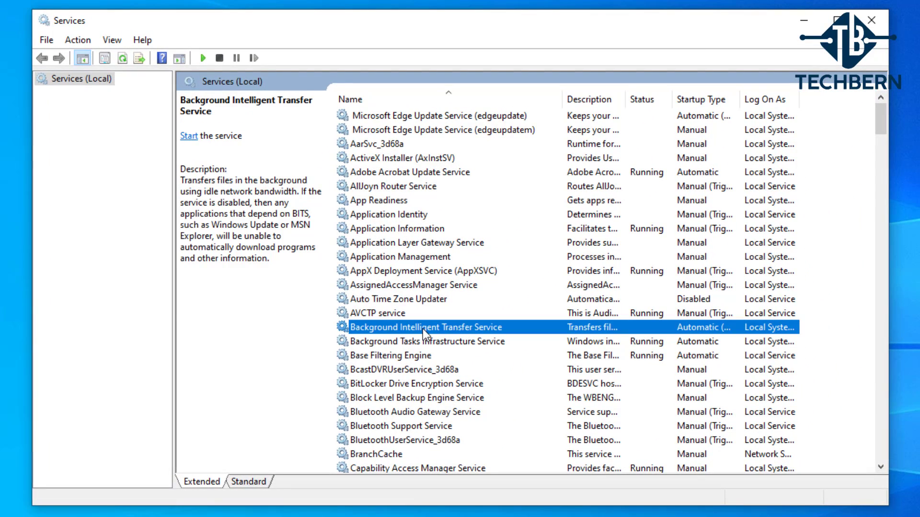
pyautogui.doubleClick(423, 329)
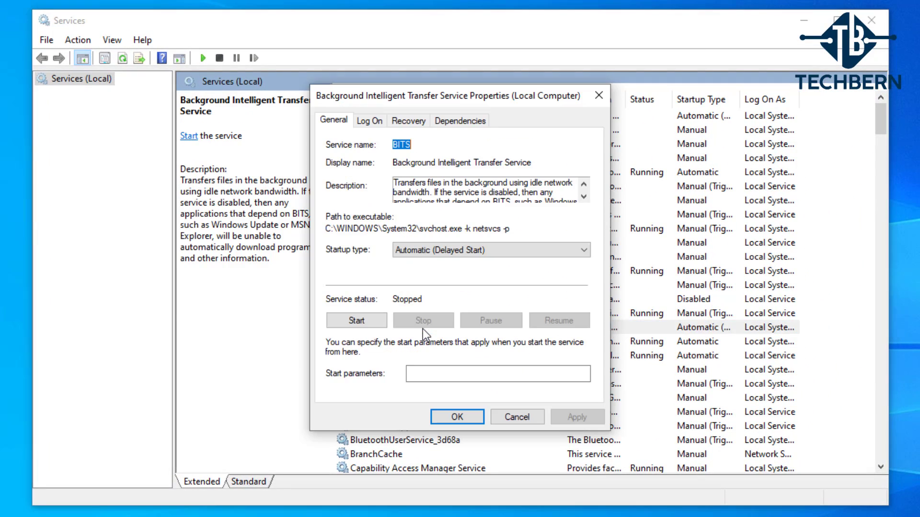
pyautogui.click(471, 250)
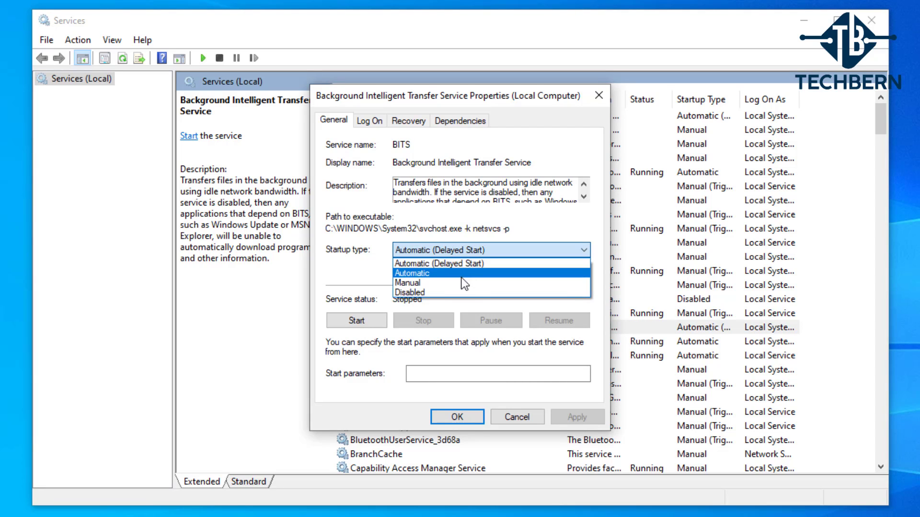
pyautogui.click(459, 291)
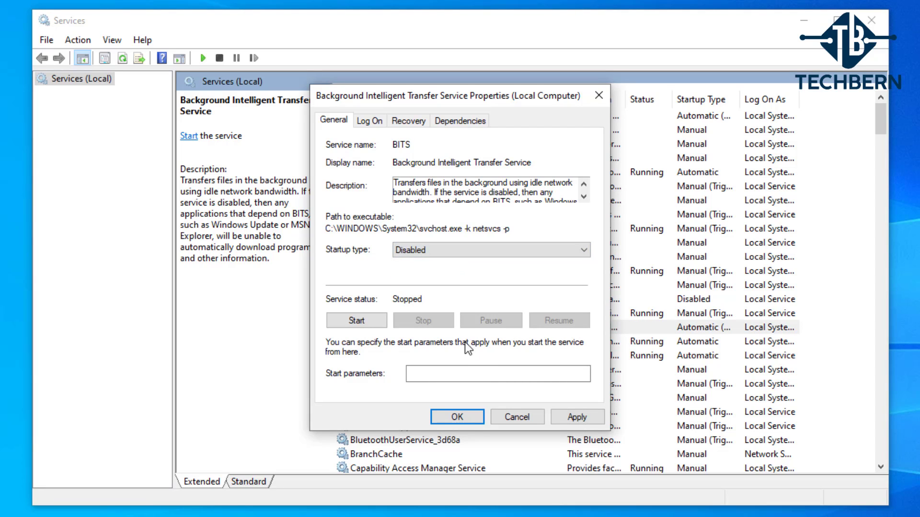
pyautogui.click(570, 417)
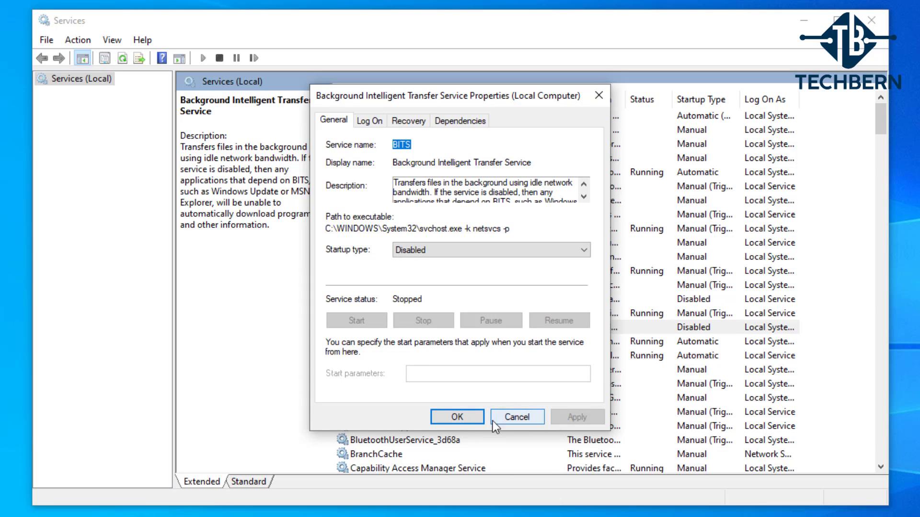
pyautogui.click(469, 418)
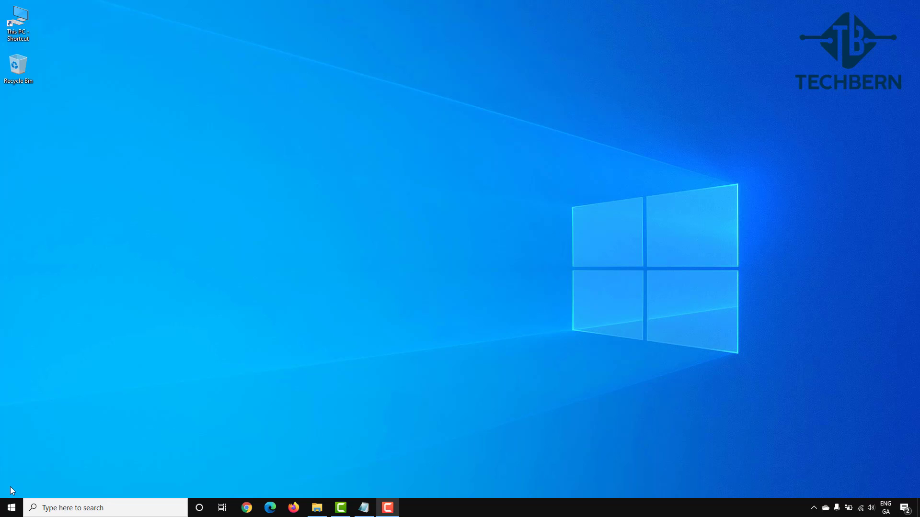
# Go to Settings > Update & Security > Recovery
pyautogui.click(11, 508)
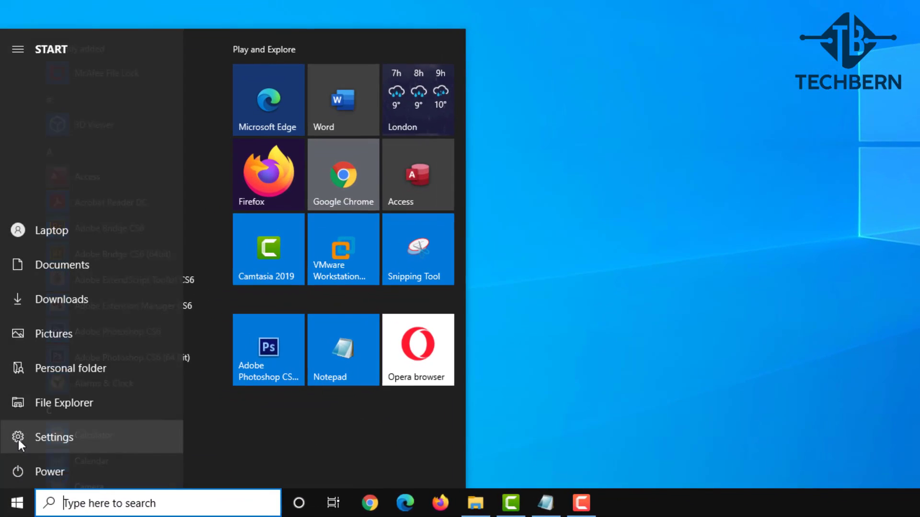
pyautogui.click(16, 443)
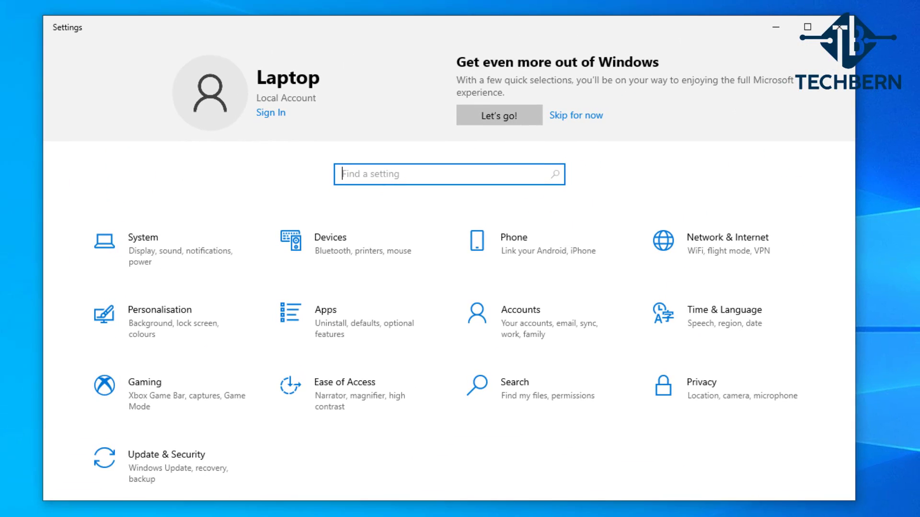
pyautogui.click(188, 480)
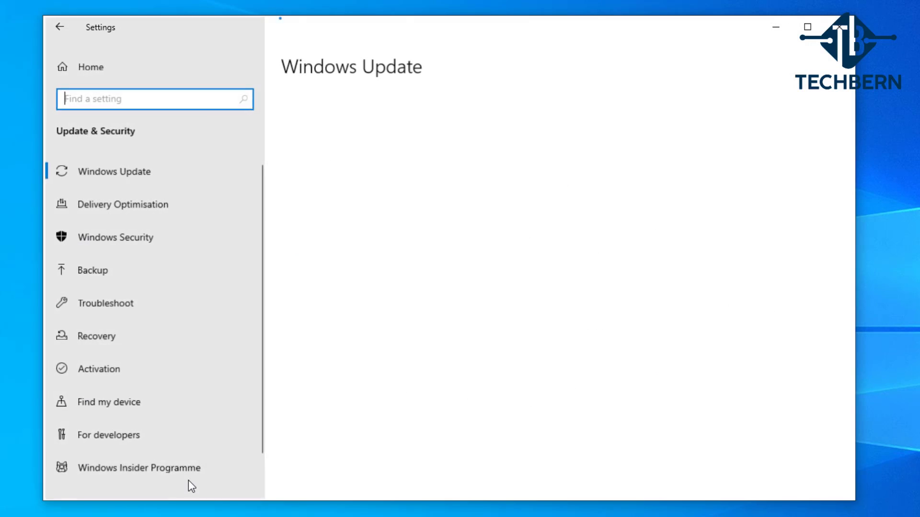
pyautogui.click(140, 341)
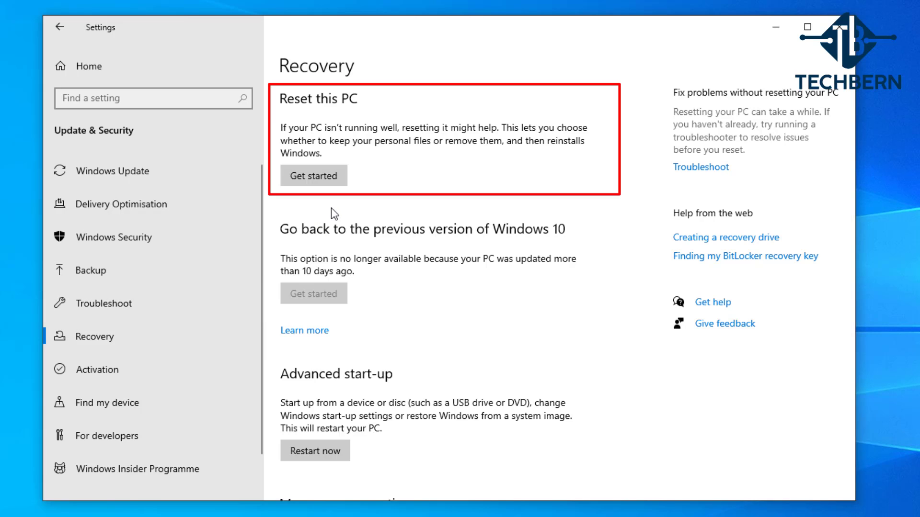
# Start Reset this PC to show the Keep my files and Remove everything options
pyautogui.click(344, 182)
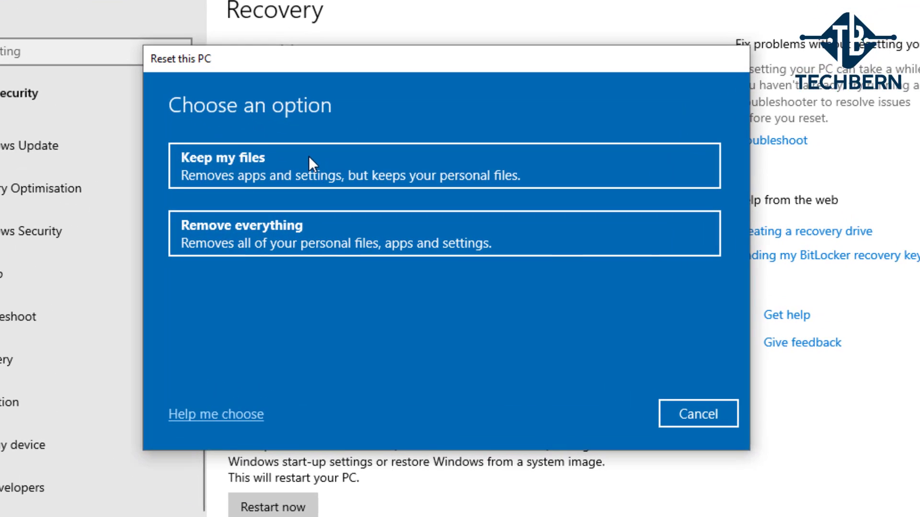